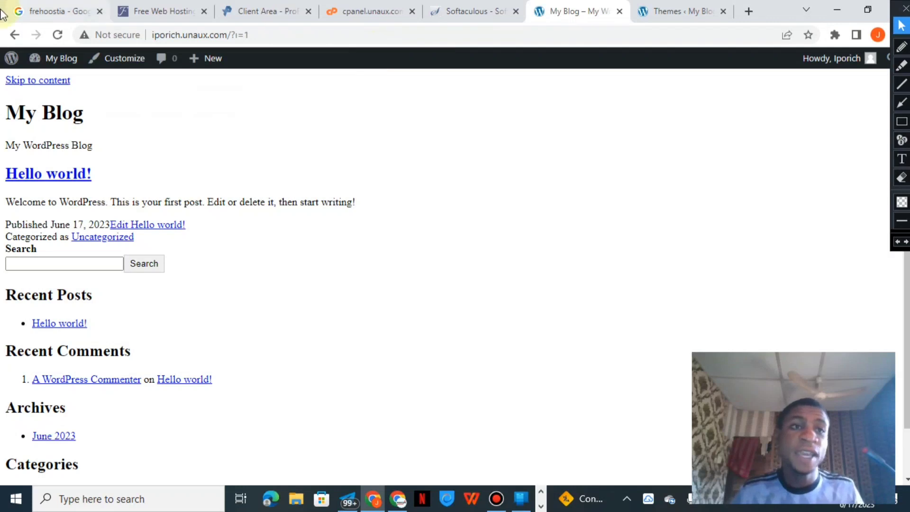
pyautogui.click(35, 114)
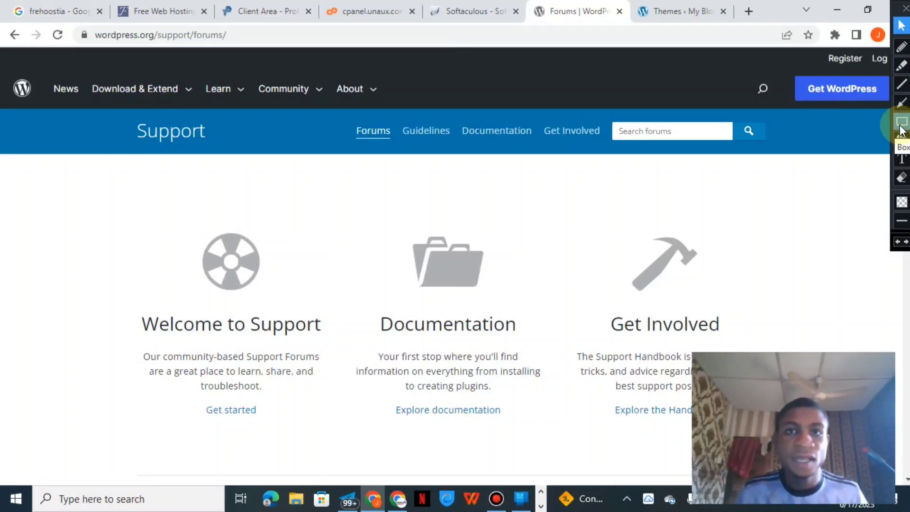
pyautogui.hotkey('alt', 'Left')
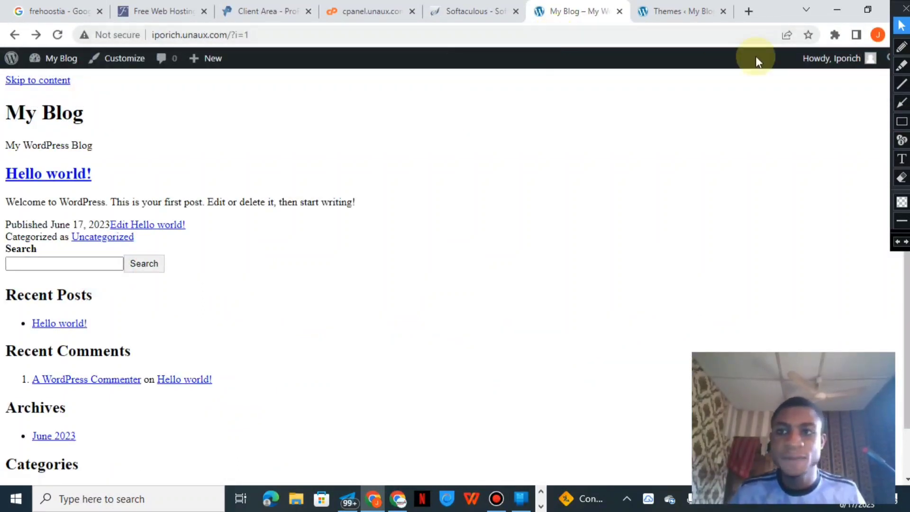
pyautogui.click(903, 121)
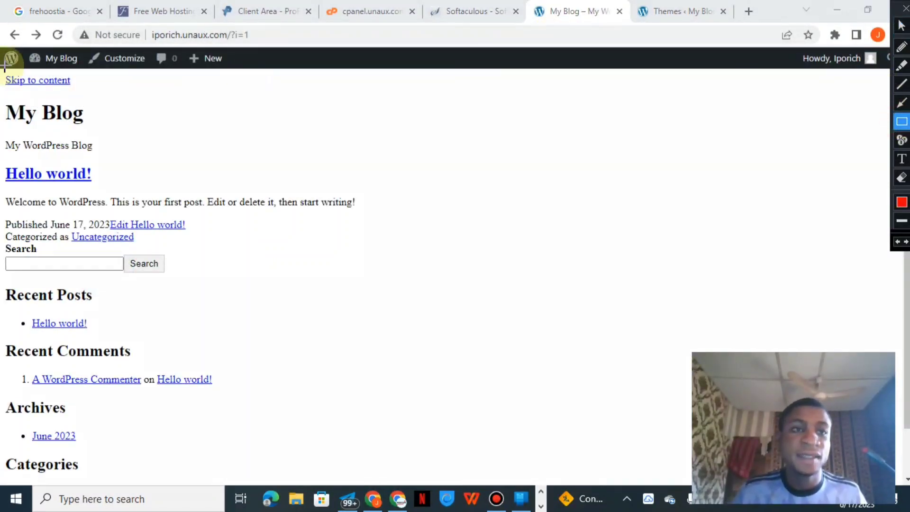
pyautogui.moveTo(2, 48)
pyautogui.mouseDown()
pyautogui.moveTo(250, 55)
pyautogui.moveTo(263, 71)
pyautogui.mouseUp()
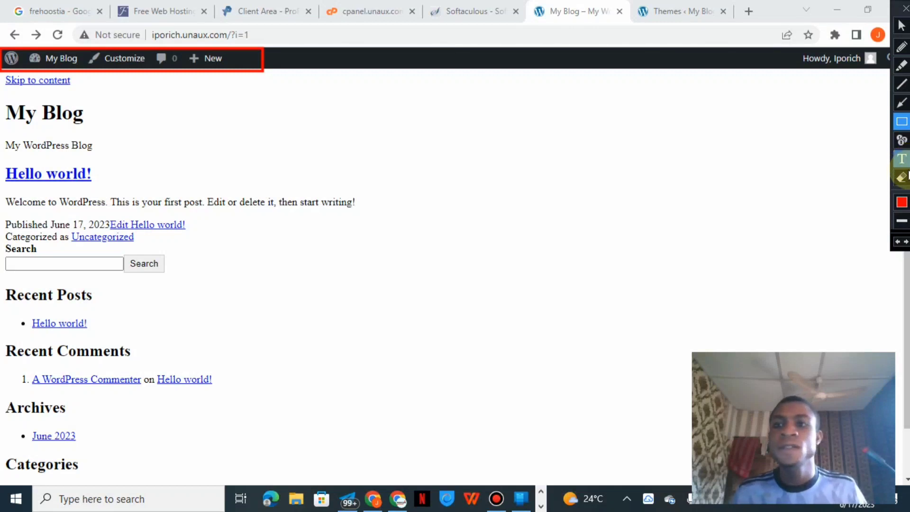
pyautogui.click(902, 177)
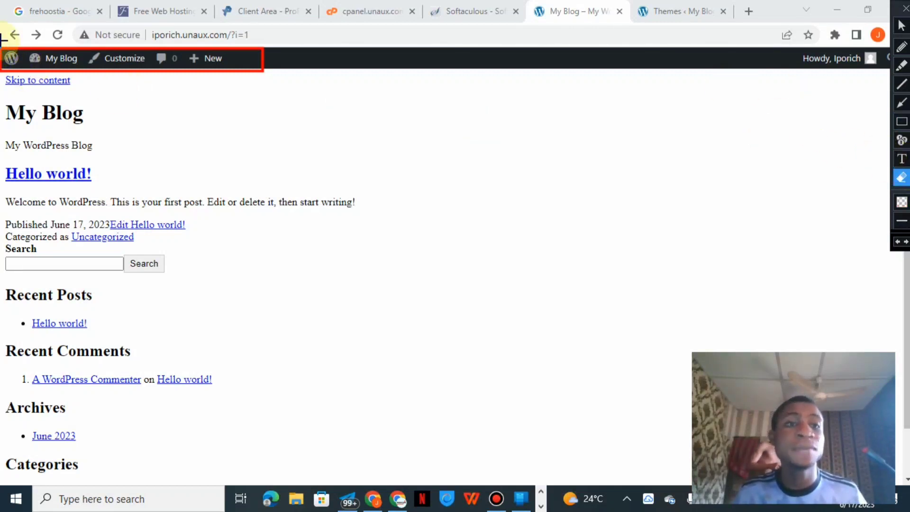
pyautogui.moveTo(2, 40)
pyautogui.mouseDown()
pyautogui.moveTo(376, 77)
pyautogui.moveTo(368, 78)
pyautogui.mouseUp()
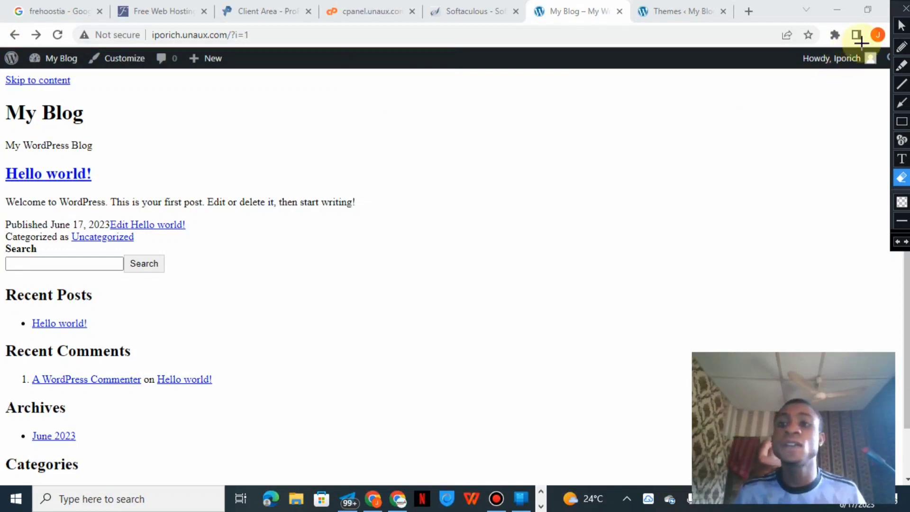
pyautogui.click(902, 25)
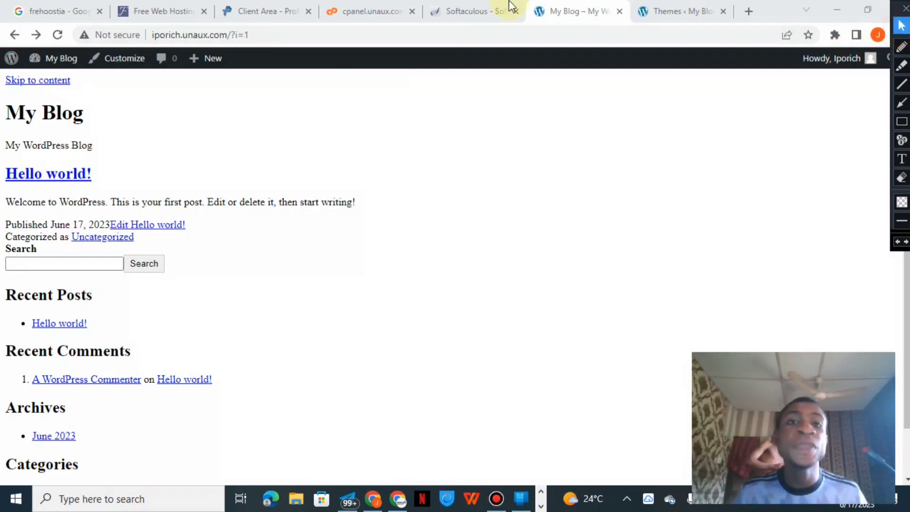
pyautogui.click(400, 10)
# Step: Open cPanel's Email Accounts page and close the full-screen ad to reveal the deprecation notice
pyautogui.scroll(-5, 399, 5)
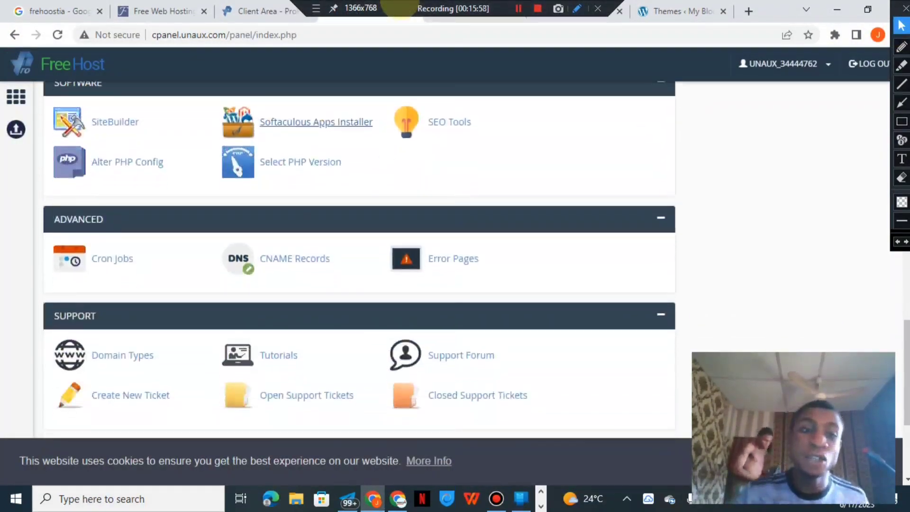
pyautogui.scroll(-3, 398, 6)
pyautogui.scroll(4, 398, 5)
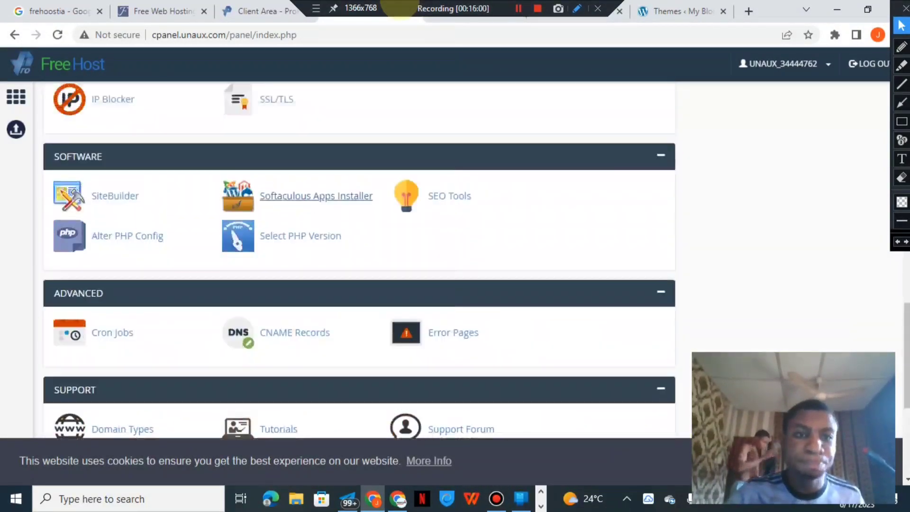
pyautogui.scroll(7, 400, 7)
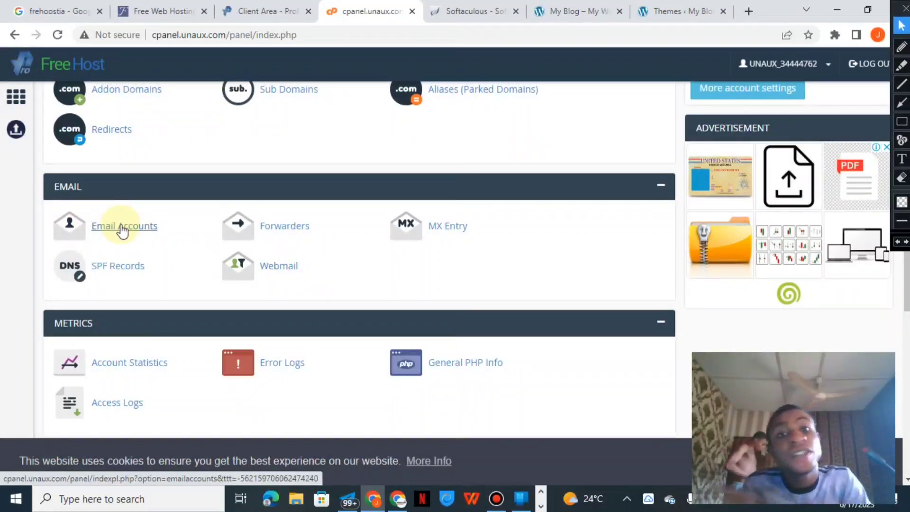
pyautogui.click(122, 230)
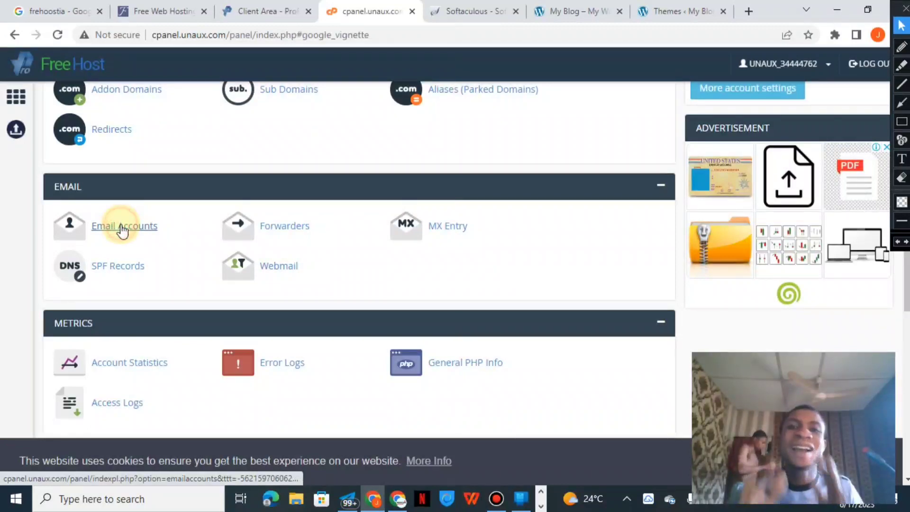
pyautogui.click(481, 315)
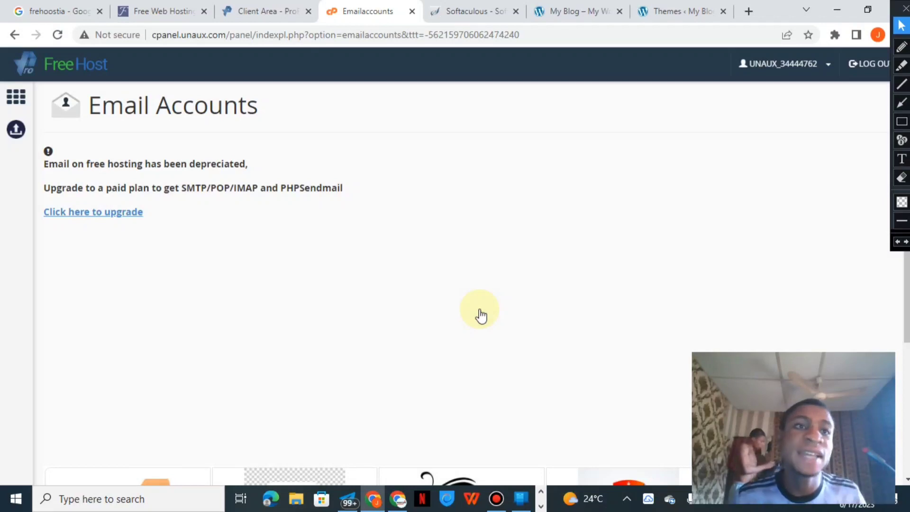
# Step: Switch to the Freehostia free web hosting tab
pyautogui.click(197, 10)
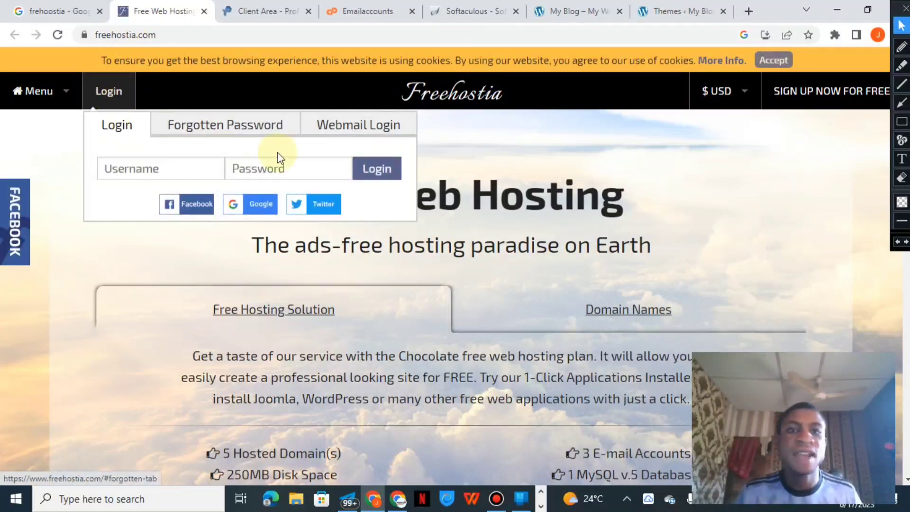
# Step: Preview the Webmail Login, Forgotten Password and Login forms, then start the free sign-up
pyautogui.moveTo(119, 95)
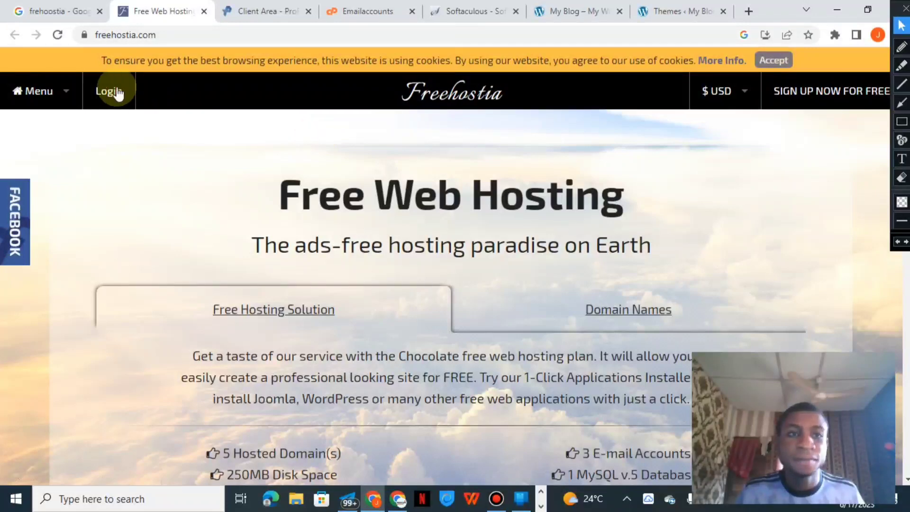
pyautogui.click(345, 126)
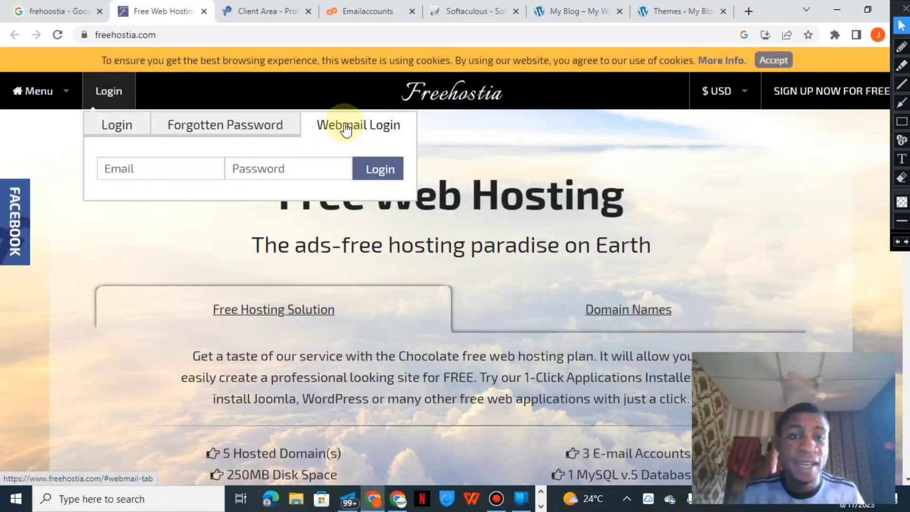
pyautogui.click(255, 128)
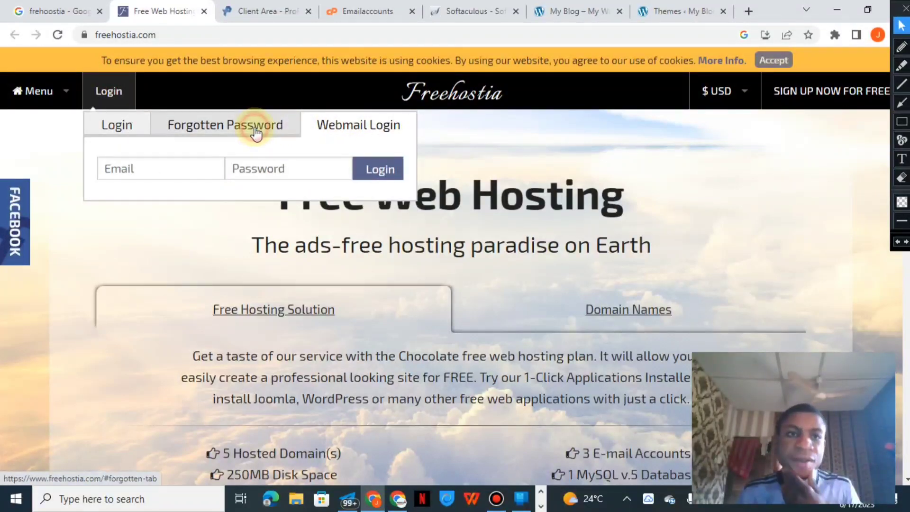
pyautogui.click(120, 135)
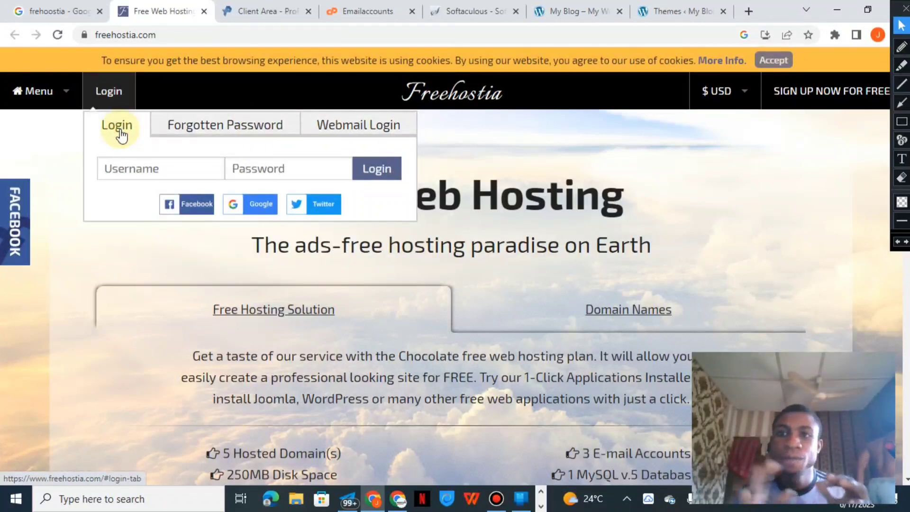
pyautogui.click(797, 90)
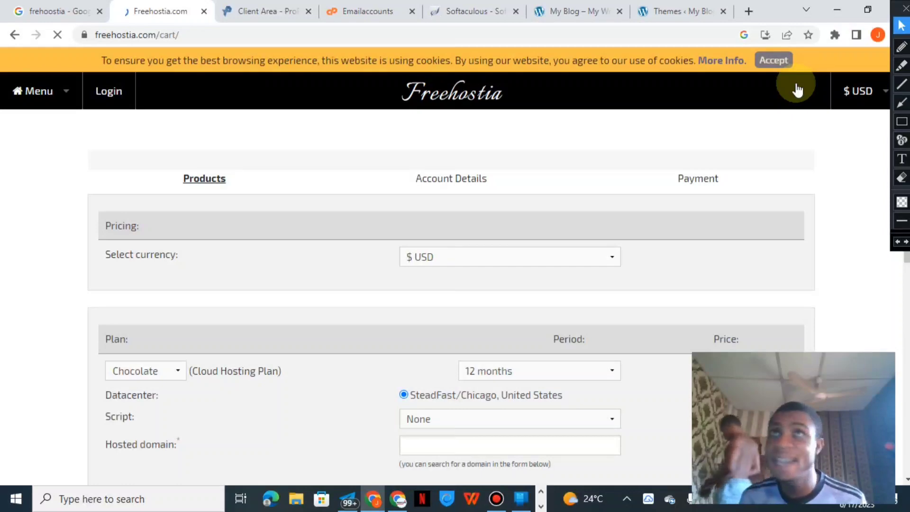
# Step: Scroll the Chocolate plan order form and browse the available domain extensions
pyautogui.scroll(-3, 798, 89)
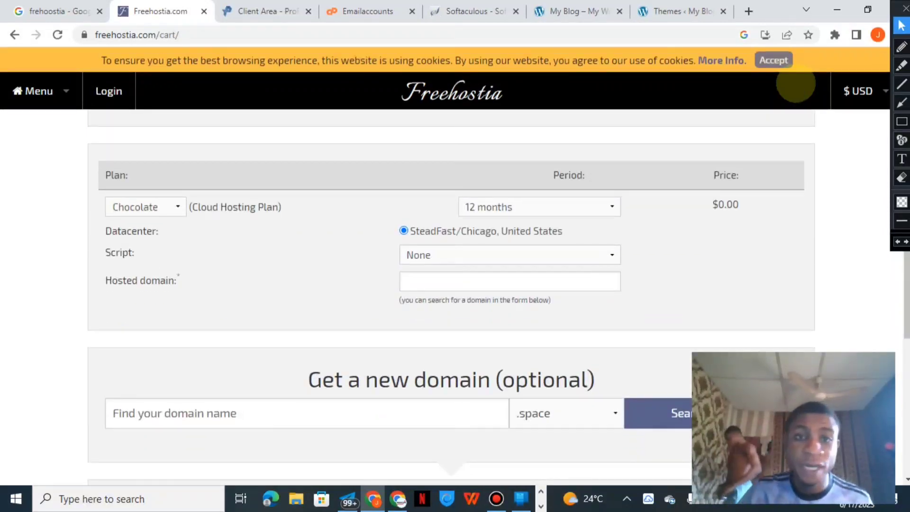
pyautogui.moveTo(903, 323); pyautogui.dragTo(906, 389)
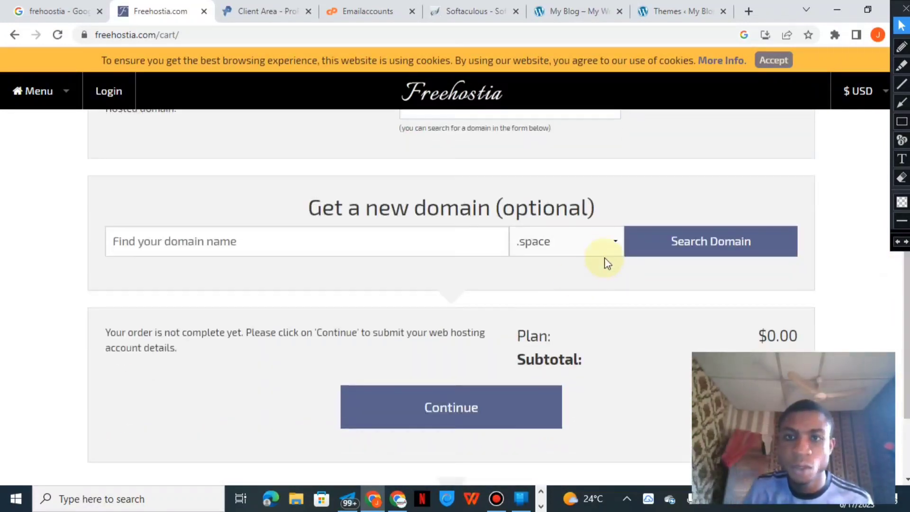
pyautogui.click(604, 241)
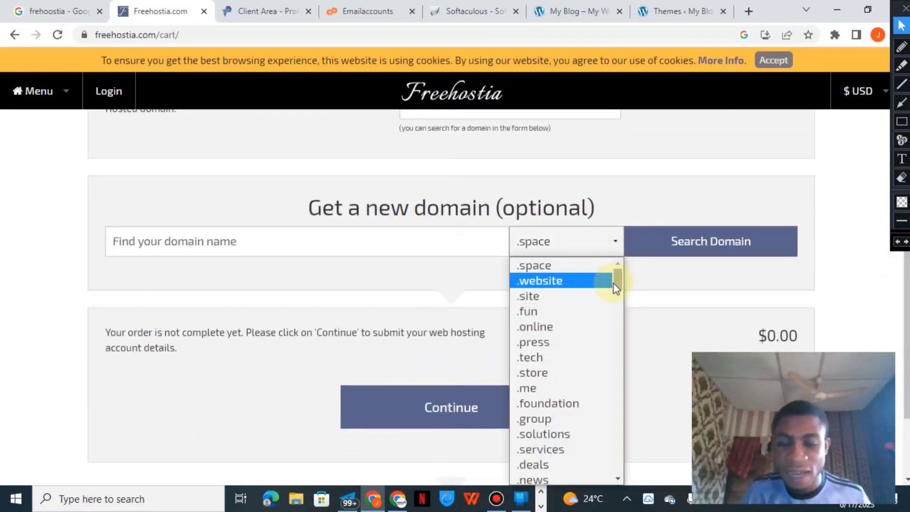
pyautogui.moveTo(614, 284); pyautogui.dragTo(606, 486)
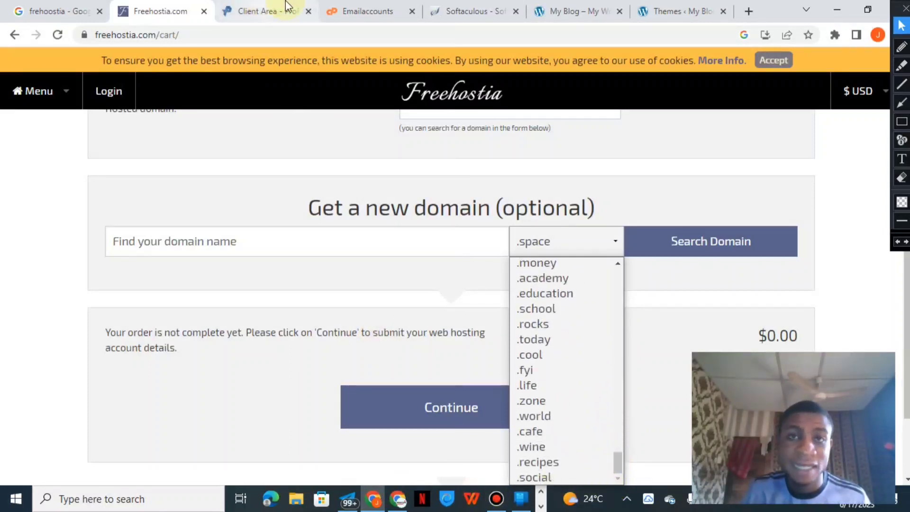
# Step: Check the hosting domain part of the My Blog site's address, then return to the order page
pyautogui.click(564, 9)
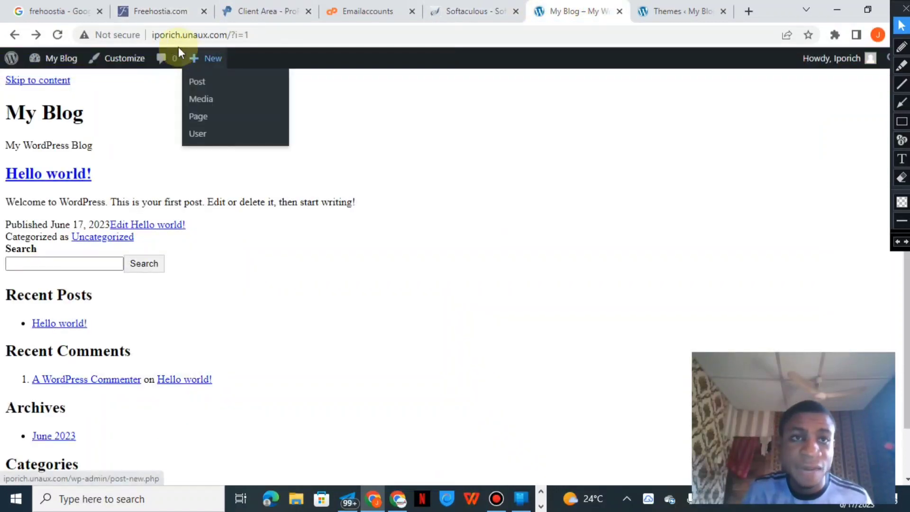
pyautogui.moveTo(183, 36); pyautogui.dragTo(205, 35)
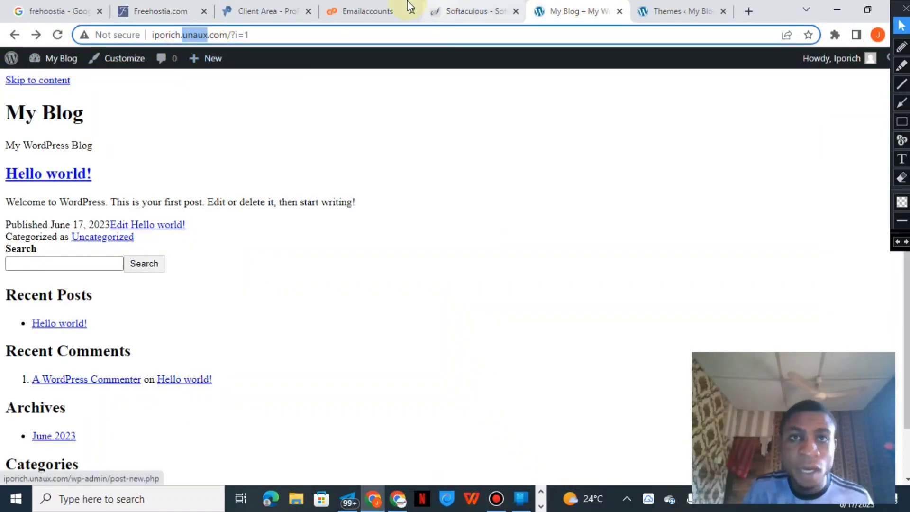
pyautogui.click(155, 19)
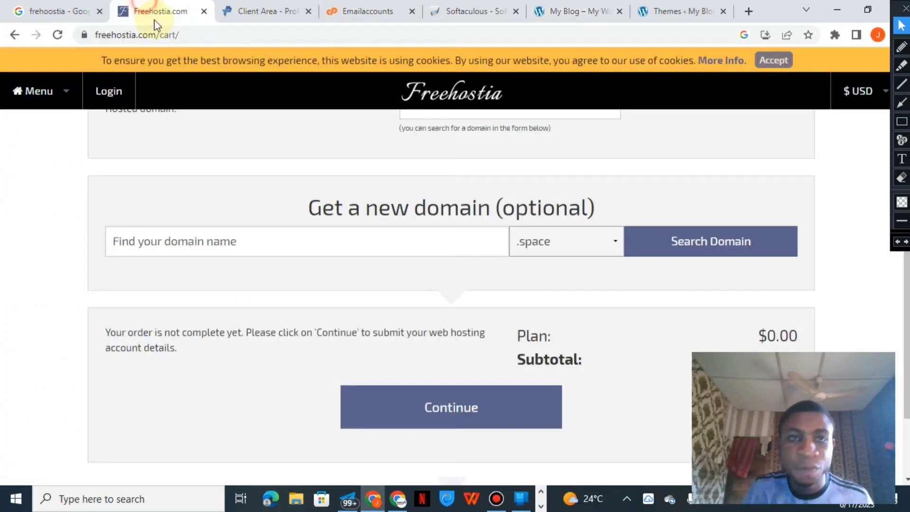
# Step: Keep the .space extension and scroll through the order form
pyautogui.click(590, 247)
pyautogui.moveTo(618, 278); pyautogui.dragTo(615, 251)
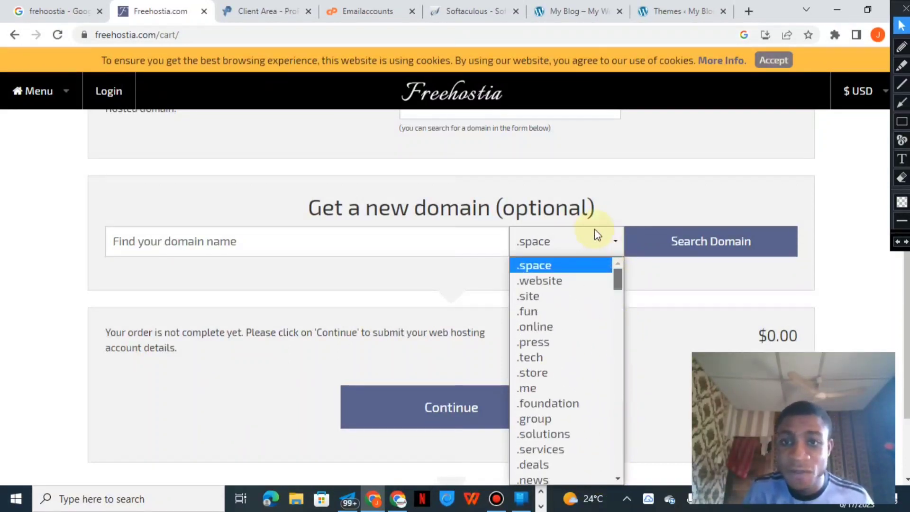
pyautogui.click(604, 217)
pyautogui.scroll(1, 605, 215)
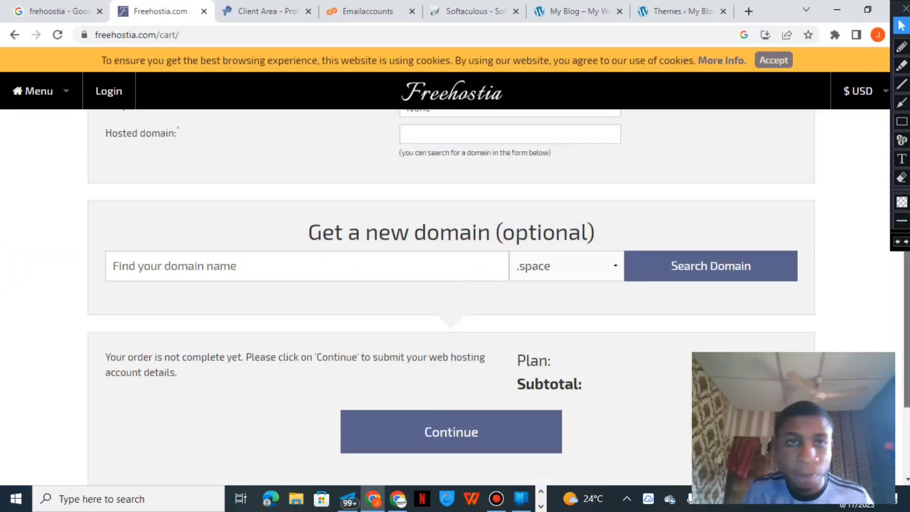
pyautogui.scroll(5, 606, 215)
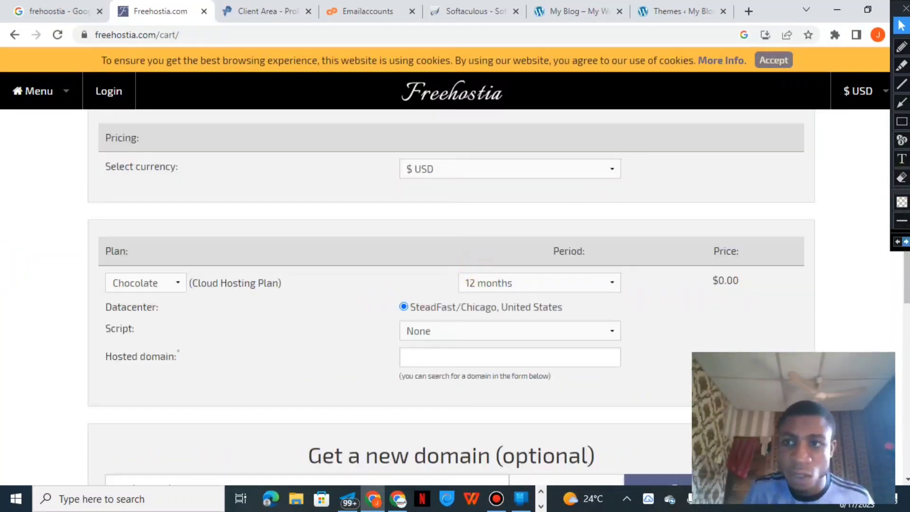
pyautogui.scroll(2, 450, 284)
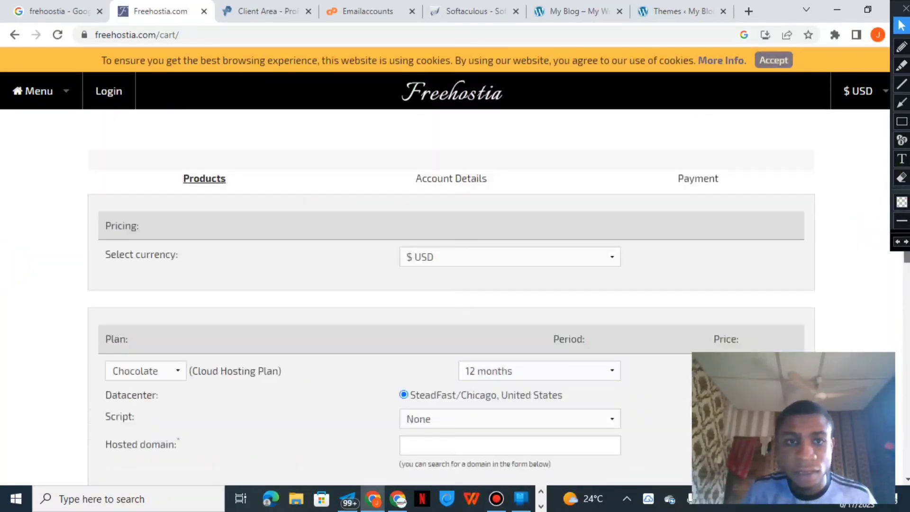
pyautogui.scroll(-5, 450, 285)
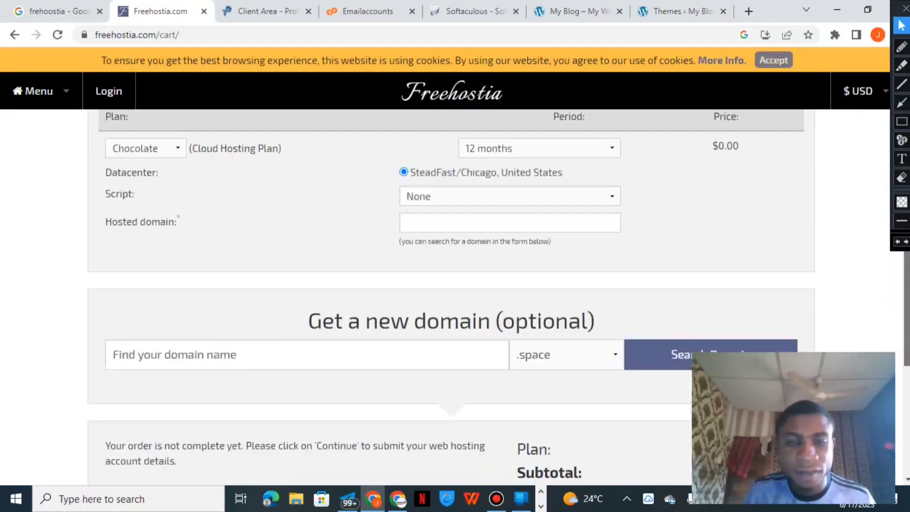
pyautogui.scroll(-2, 337, 377)
# Step: Enter iporich.com as the order's hosted domain
pyautogui.click(175, 260)
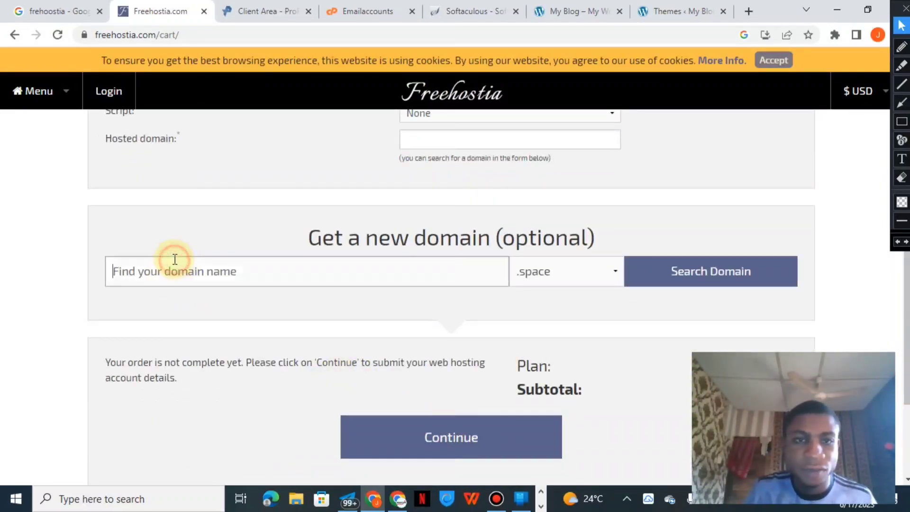
pyautogui.write('l')
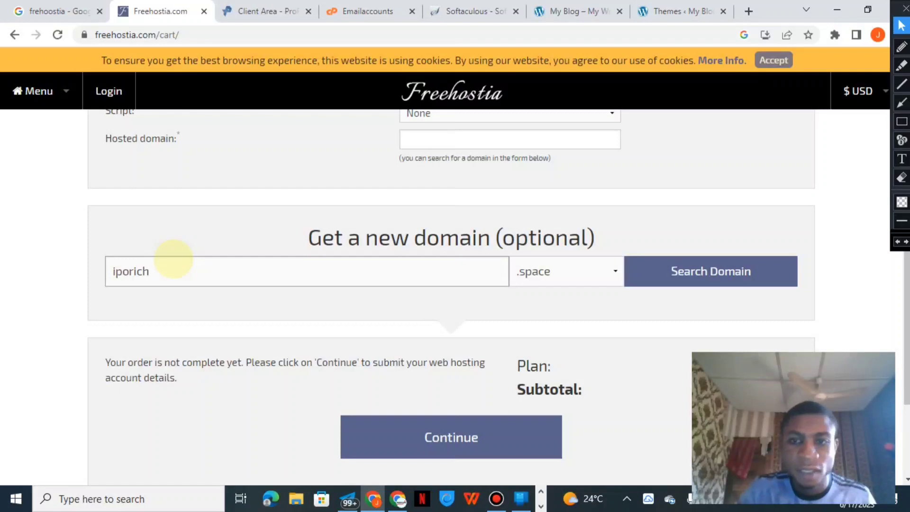
pyautogui.press('Return')
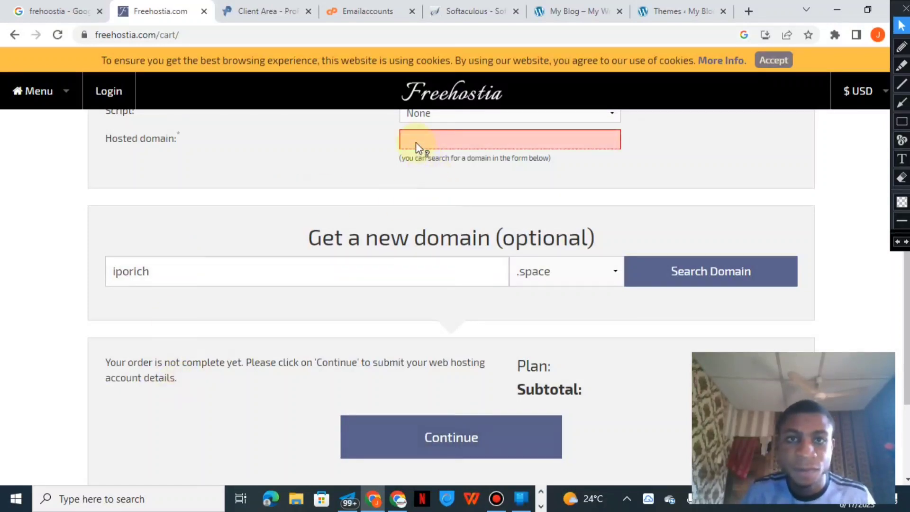
pyautogui.click(415, 145)
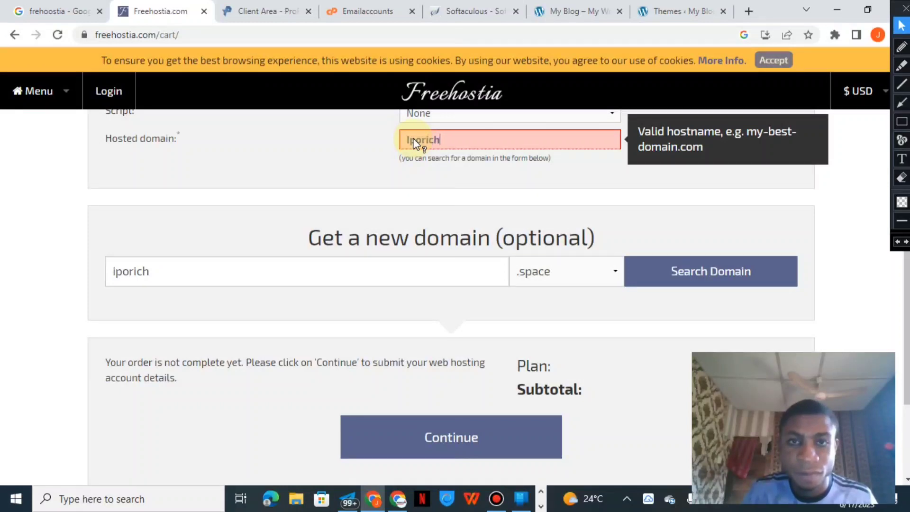
pyautogui.click(368, 142)
pyautogui.click(509, 145)
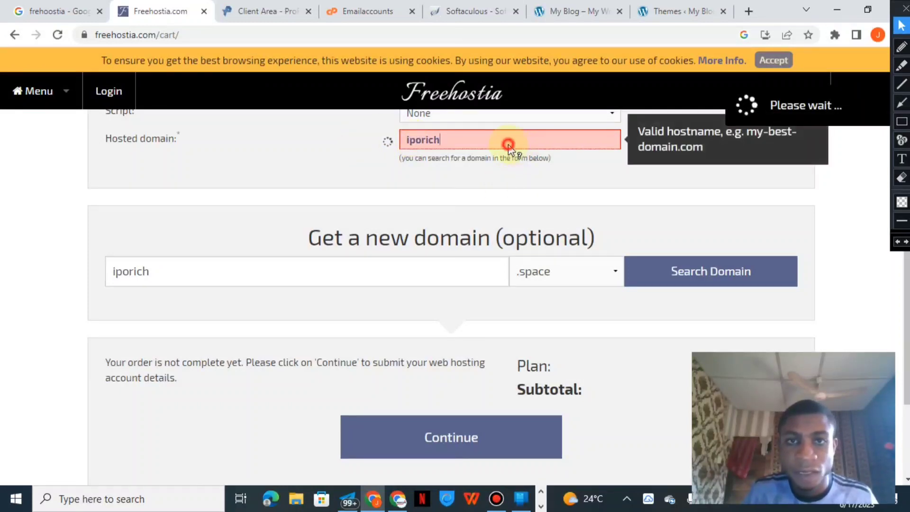
pyautogui.write('.')
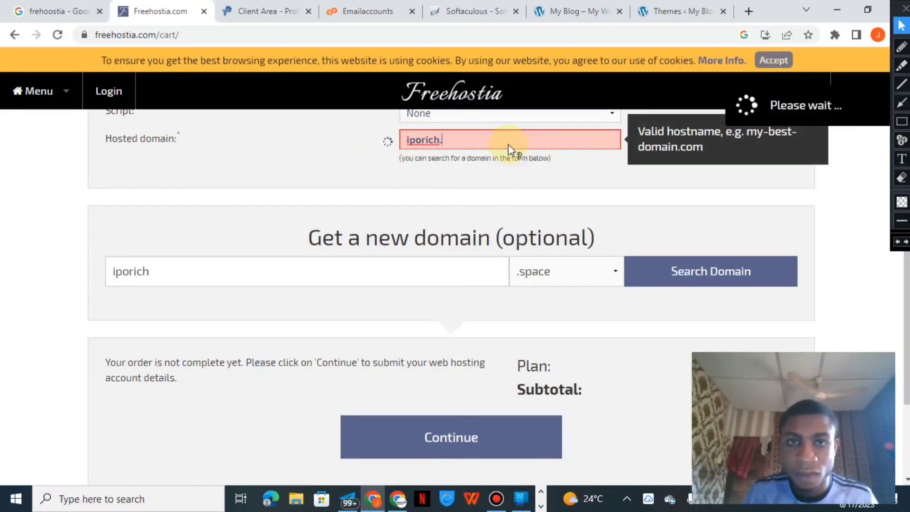
pyautogui.write('c')
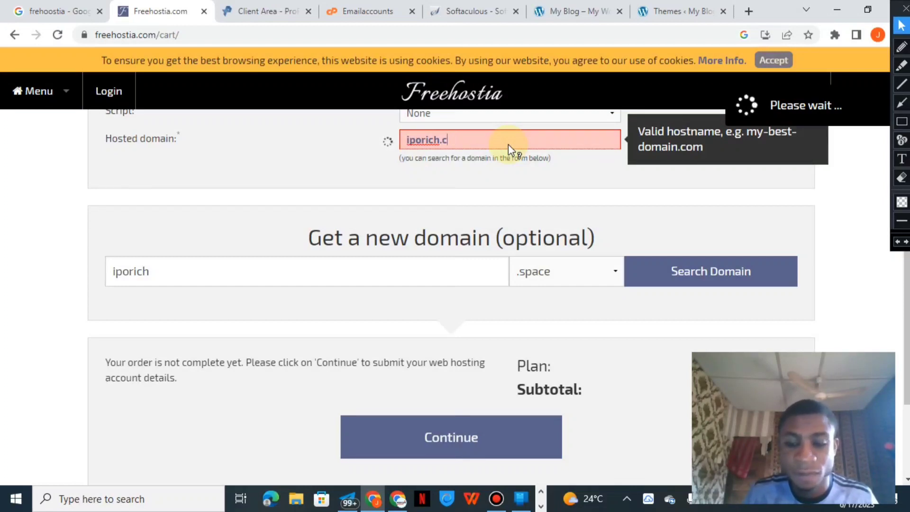
pyautogui.write('om')
pyautogui.click(582, 175)
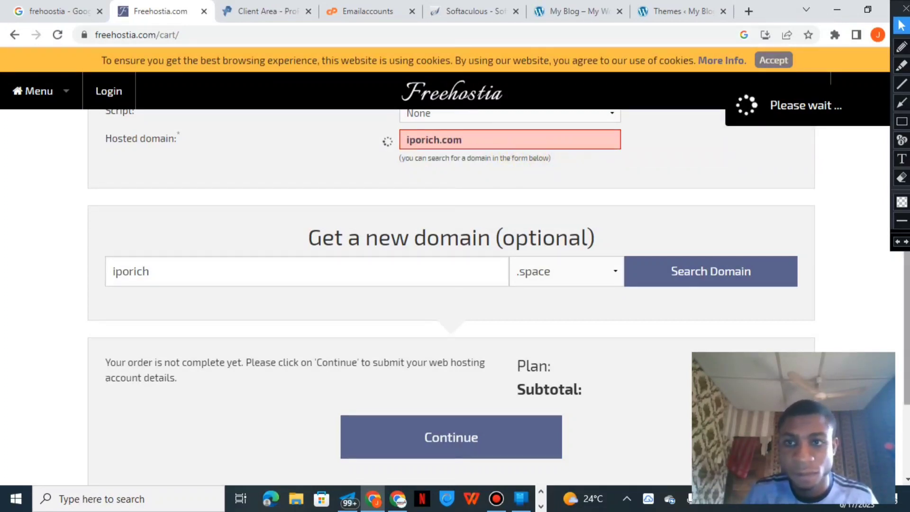
pyautogui.scroll(2, 599, 217)
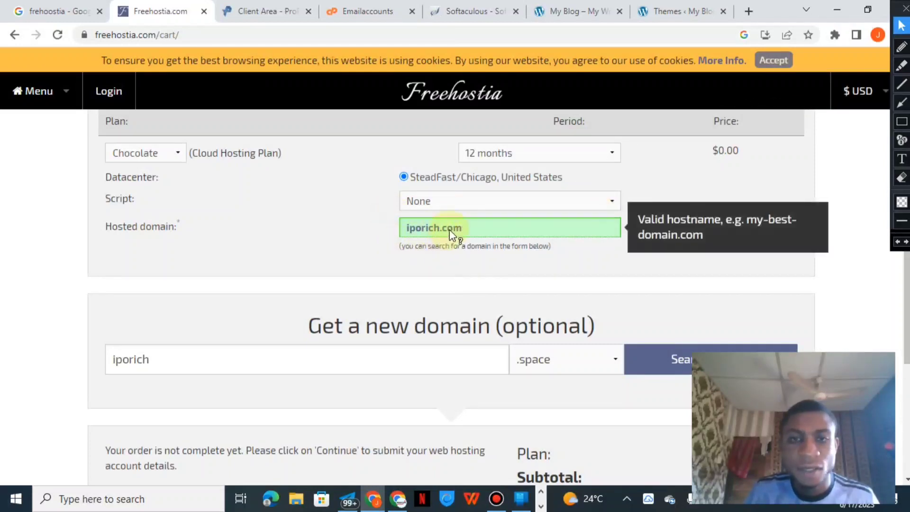
# Step: Select WordPress 6.2.2 as the script to install
pyautogui.click(467, 209)
pyautogui.click(797, 217)
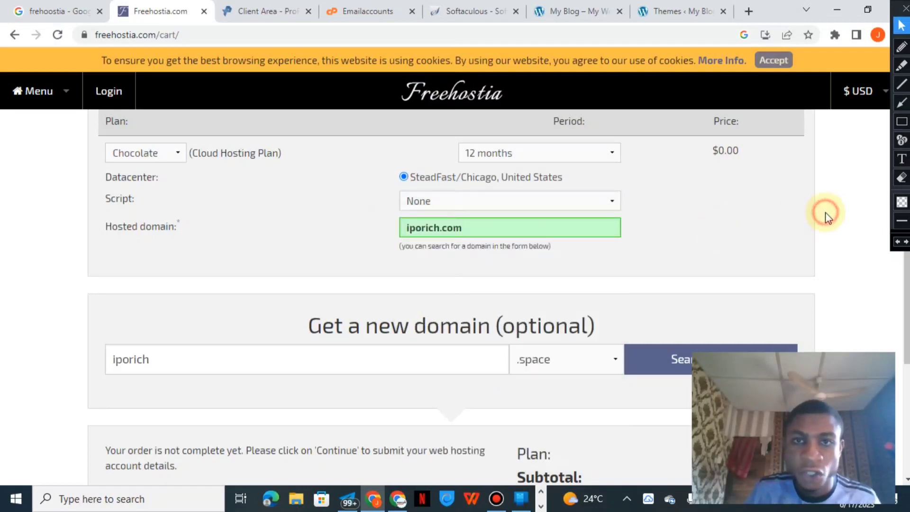
pyautogui.scroll(1, 585, 244)
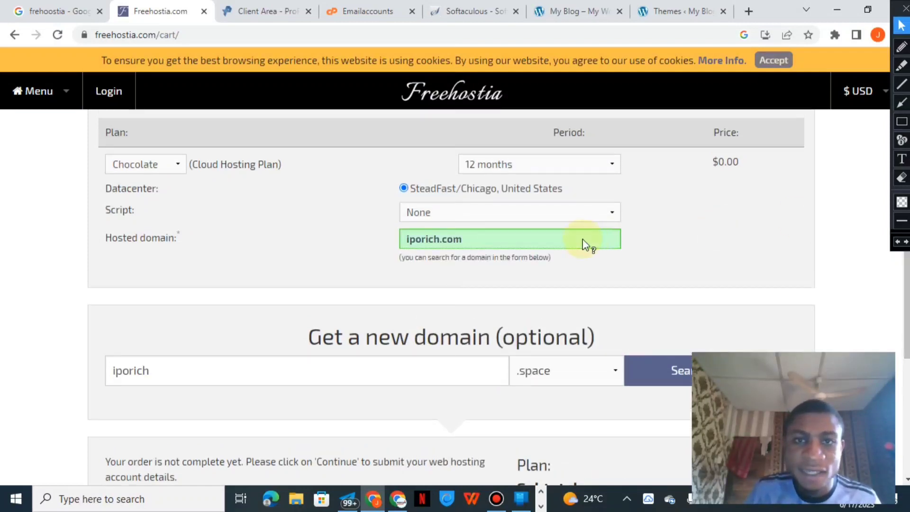
pyautogui.click(514, 205)
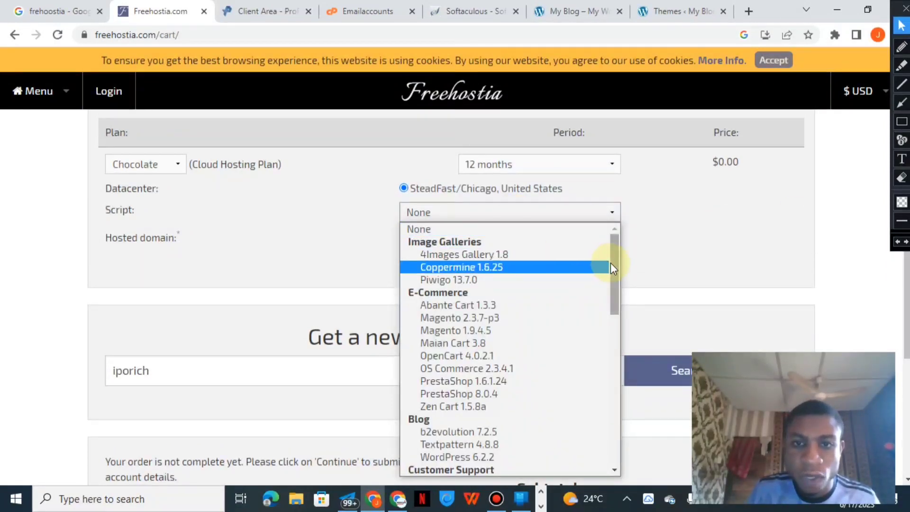
pyautogui.moveTo(610, 263); pyautogui.dragTo(606, 359)
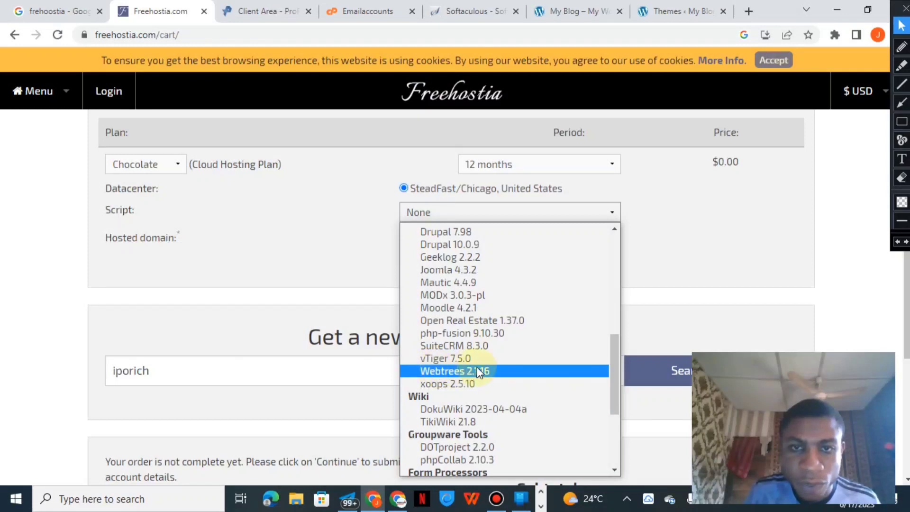
pyautogui.moveTo(615, 365); pyautogui.dragTo(617, 298)
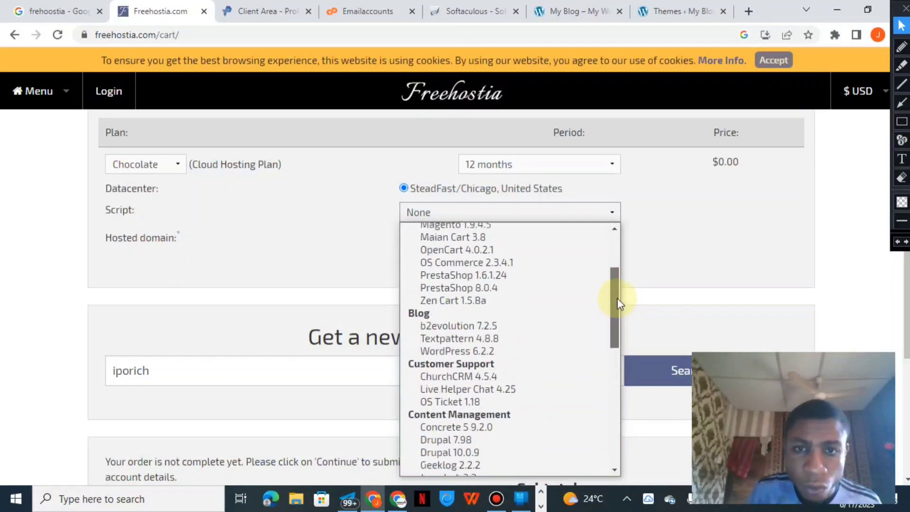
pyautogui.click(440, 355)
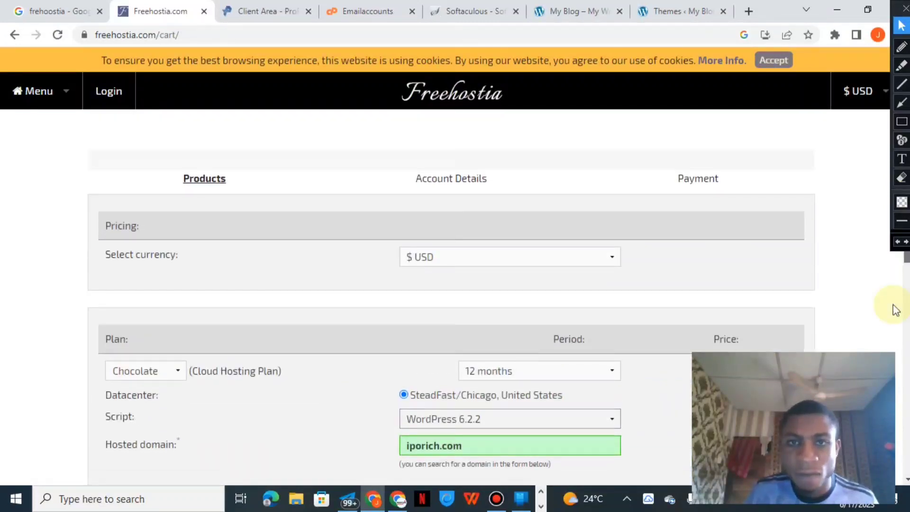
pyautogui.scroll(-10, 896, 310)
# Step: Fill in the account details, accept the terms and conditions, and submit the form
pyautogui.click(400, 303)
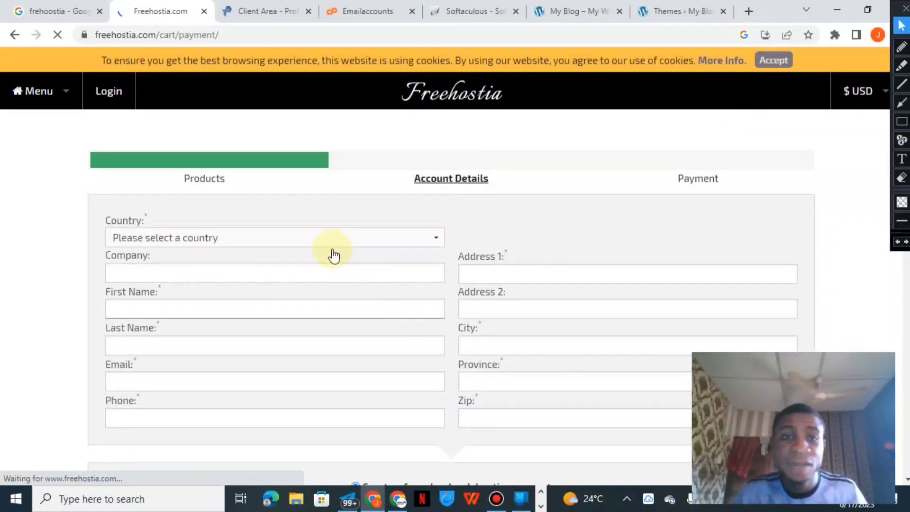
pyautogui.click(312, 236)
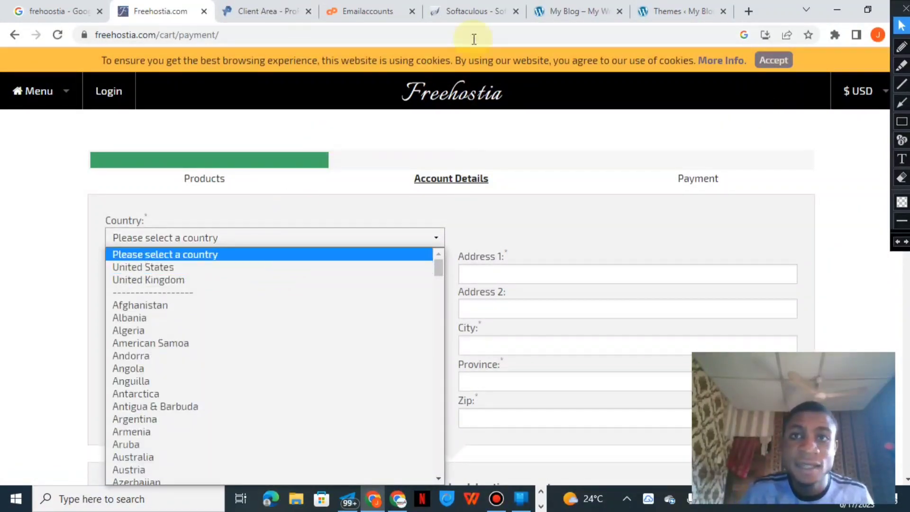
pyautogui.moveTo(470, 3)
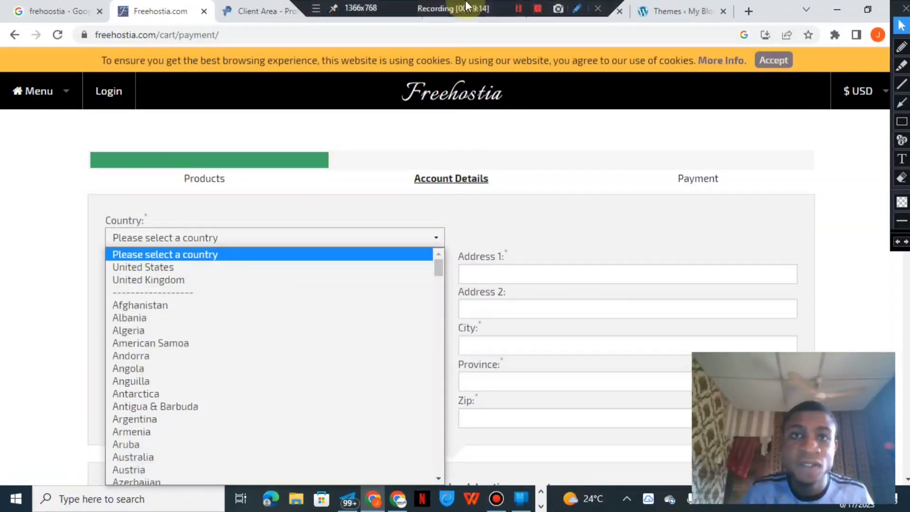
pyautogui.click(516, 6)
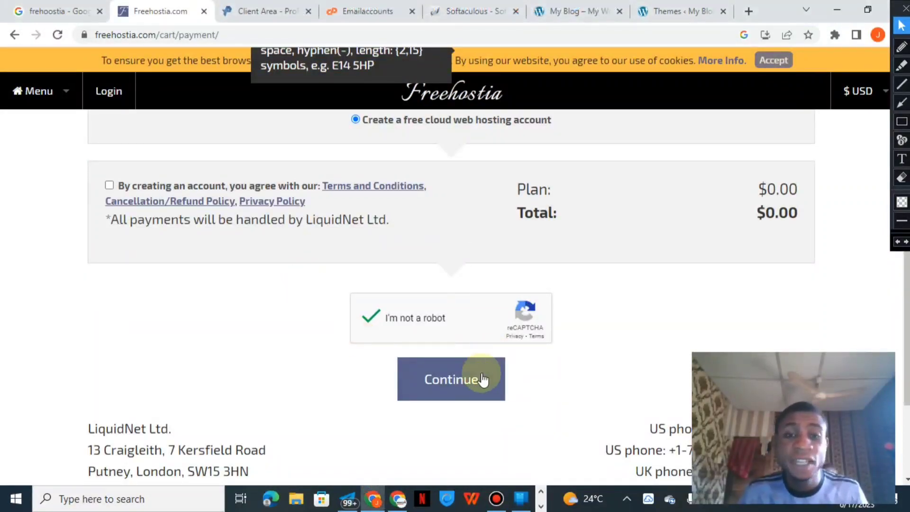
pyautogui.click(479, 384)
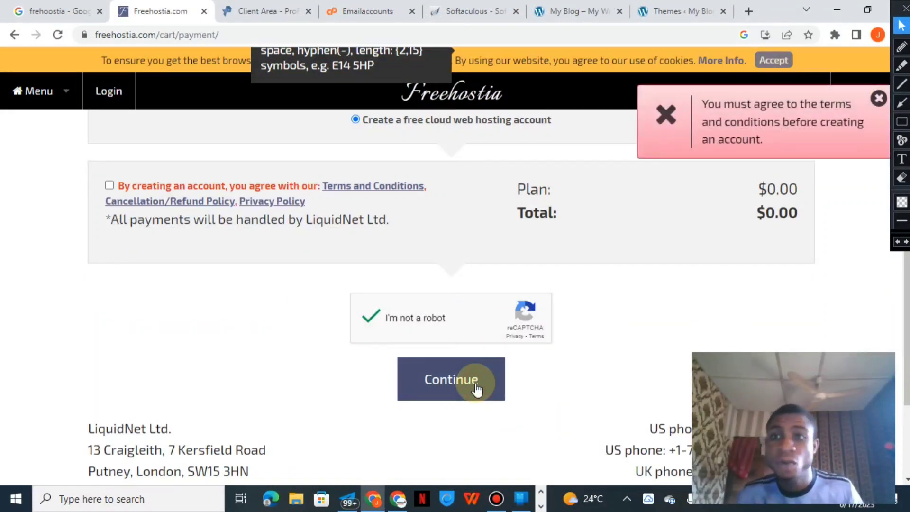
pyautogui.click(107, 186)
pyautogui.click(445, 394)
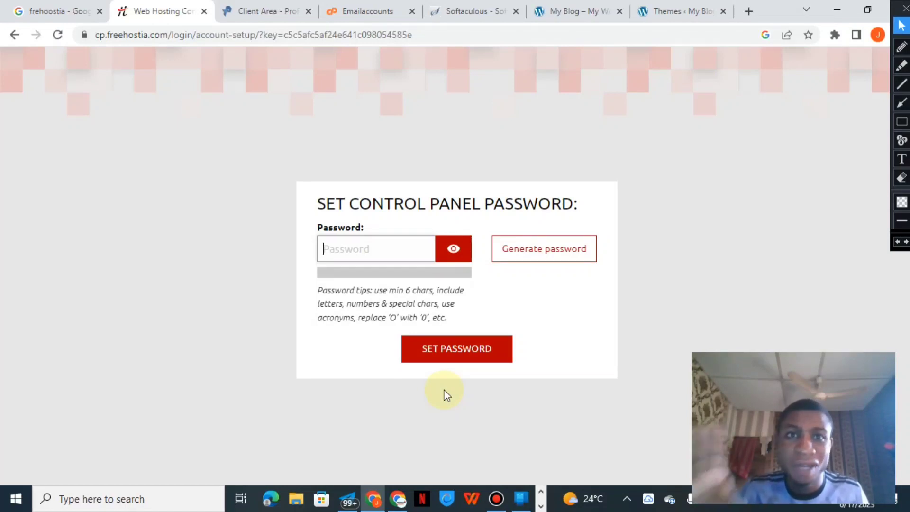
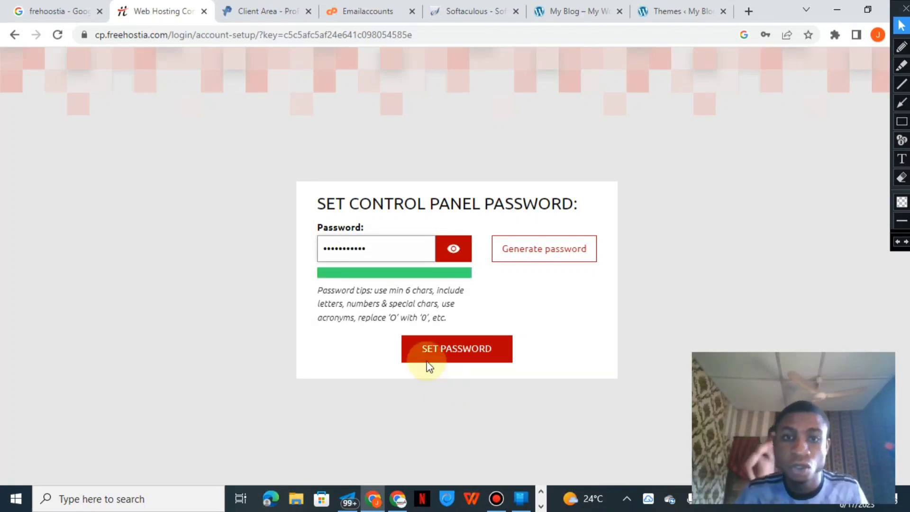
# Step: Set the control panel password and continue past the agency website question to the dashboard
pyautogui.click(435, 350)
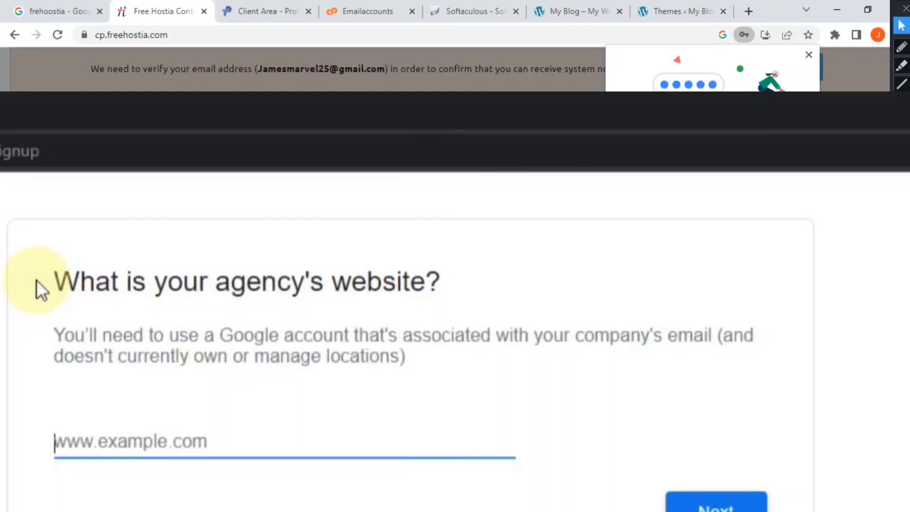
pyautogui.moveTo(211, 98)
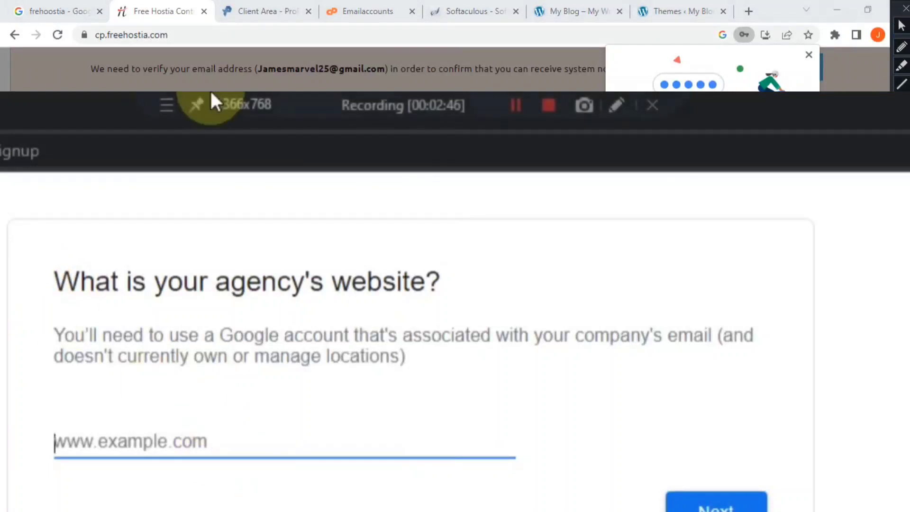
pyautogui.click(516, 105)
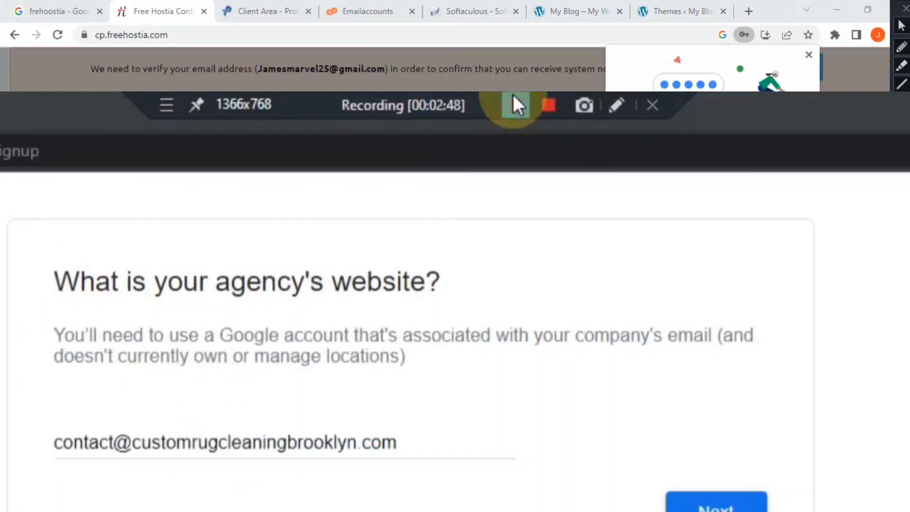
pyautogui.moveTo(366, 89)
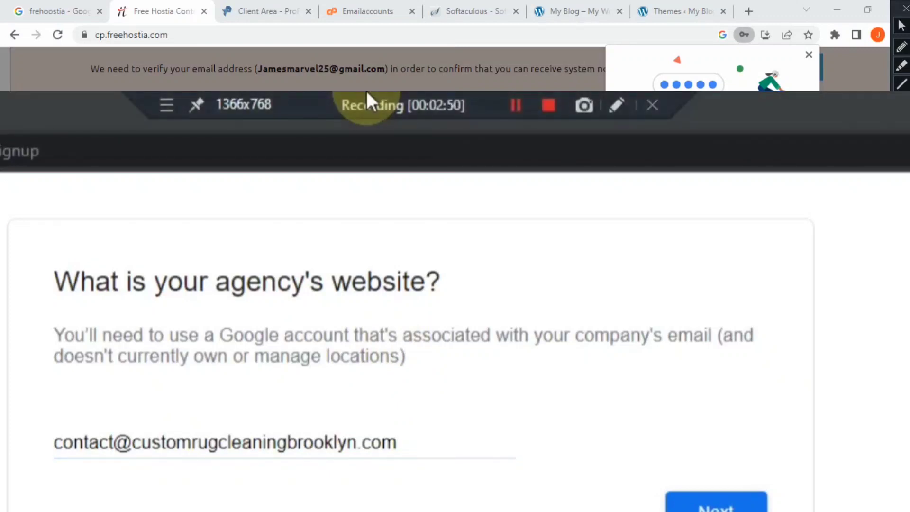
pyautogui.click(483, 479)
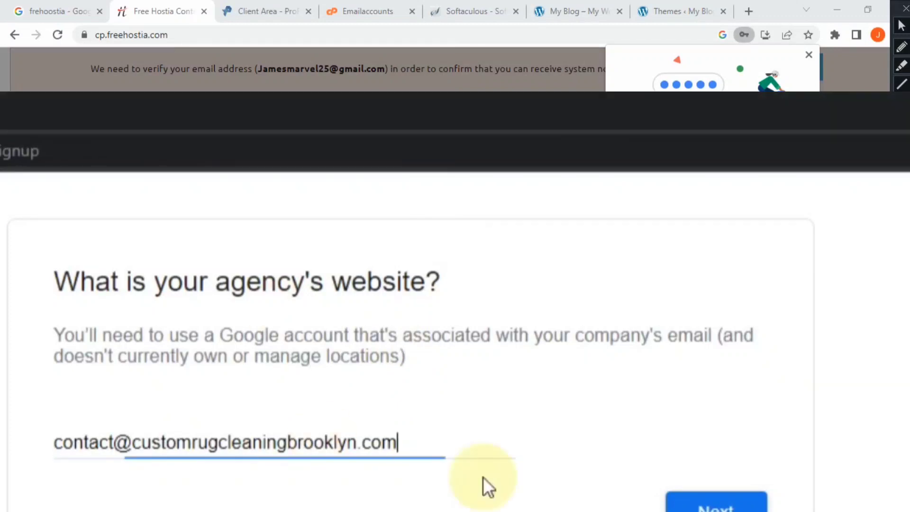
pyautogui.click(703, 502)
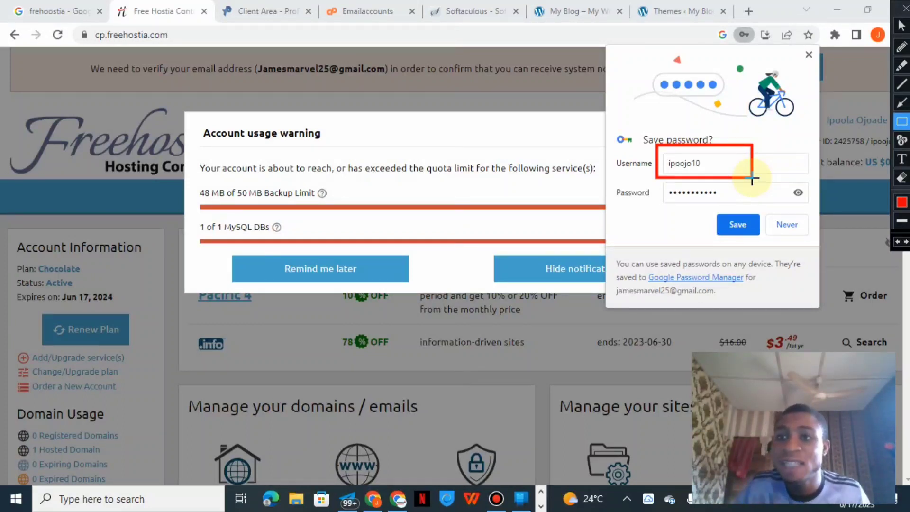
# Step: Save the control panel login in Chrome, dismiss the account usage warning, and select the banner's contact email
pyautogui.click(902, 178)
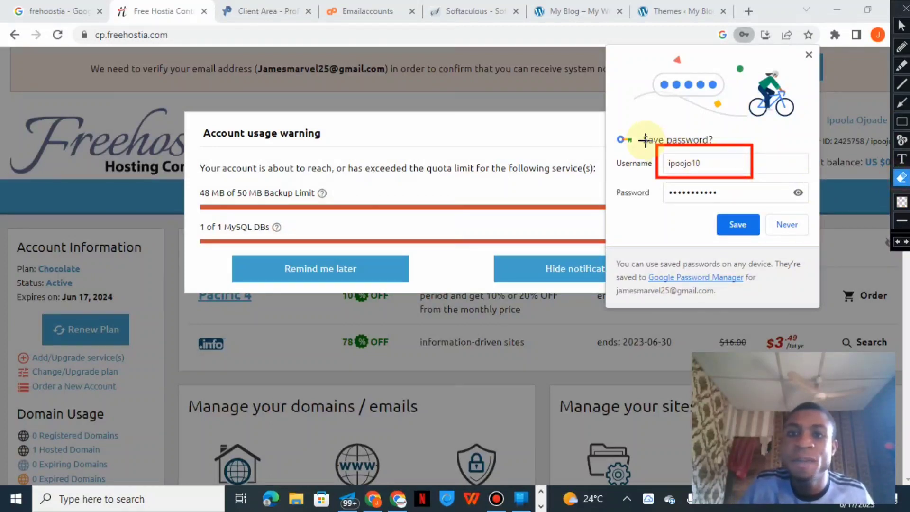
pyautogui.click(753, 171)
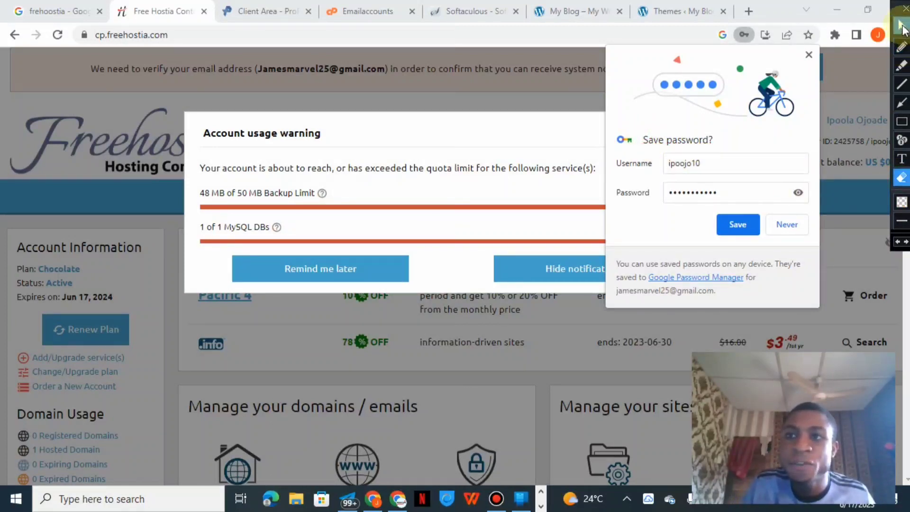
pyautogui.click(902, 27)
pyautogui.click(726, 229)
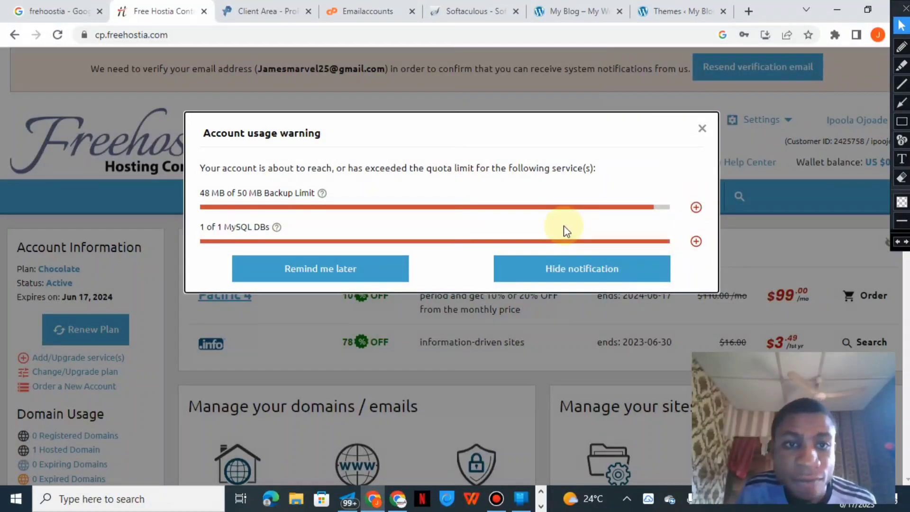
pyautogui.click(702, 128)
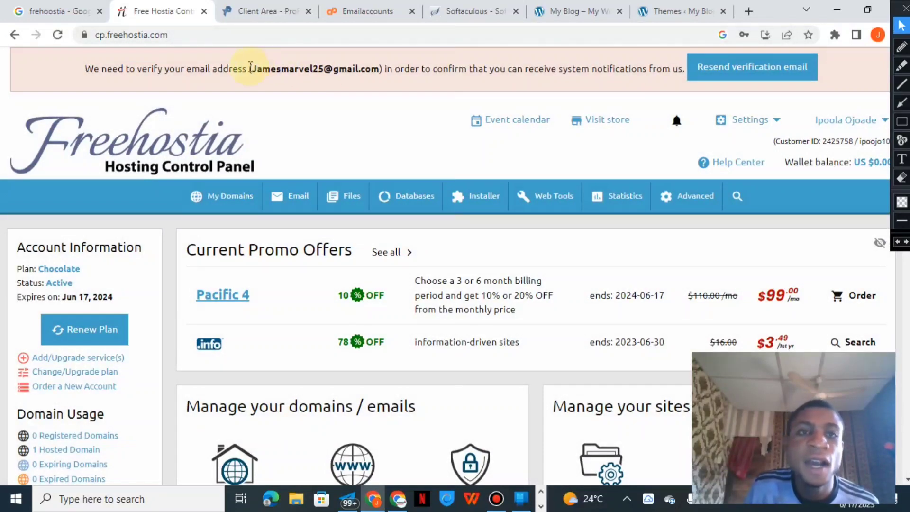
pyautogui.moveTo(246, 67); pyautogui.dragTo(337, 78)
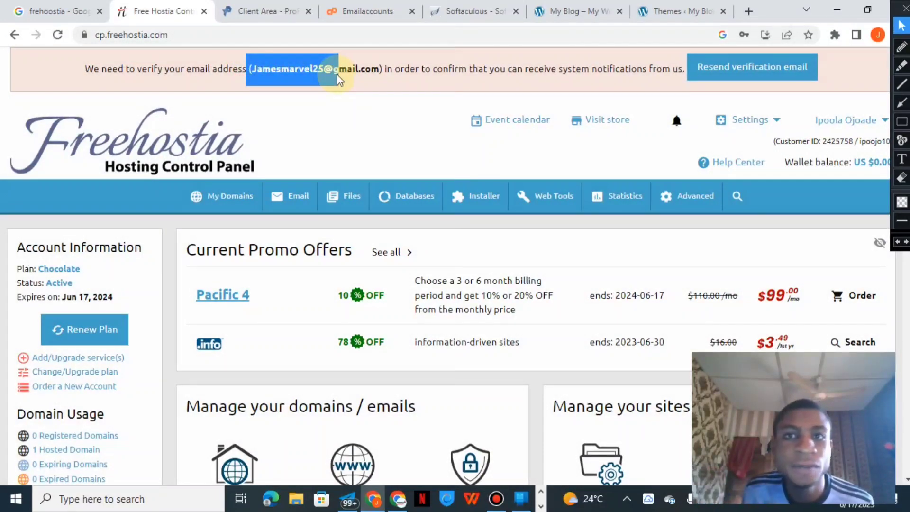
# Step: Open the Gmail inbox in the search tab, then return to the control panel
pyautogui.click(71, 10)
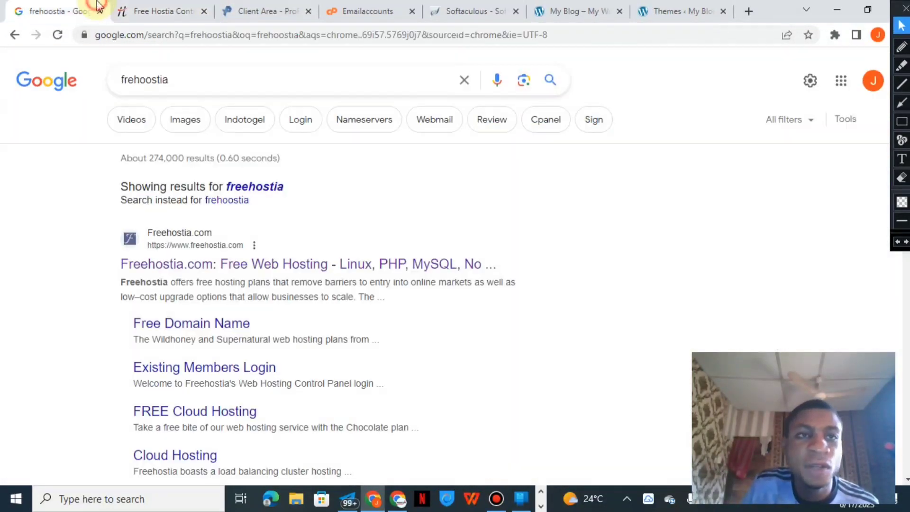
pyautogui.click(151, 28)
pyautogui.write('mail.google.com/mail/u/0/#inbox')
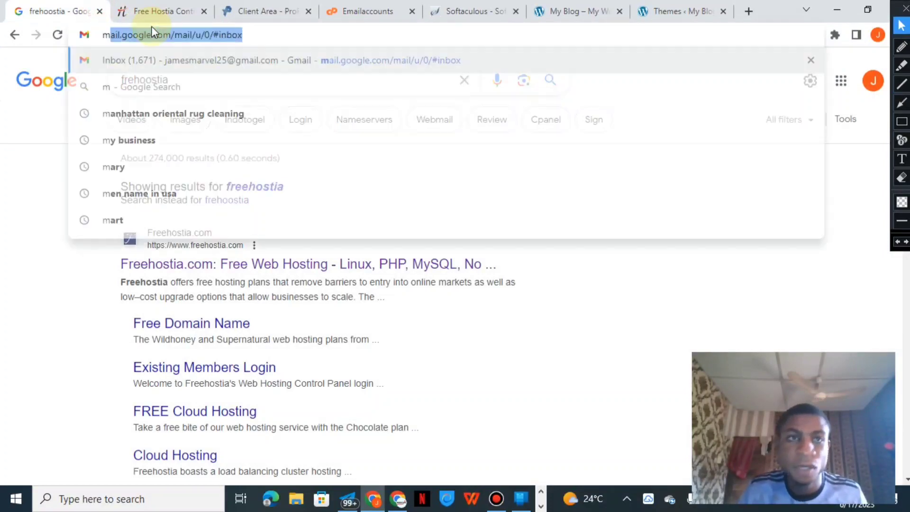
pyautogui.press('Return')
pyautogui.hotkey('ctrl', 'Tab')
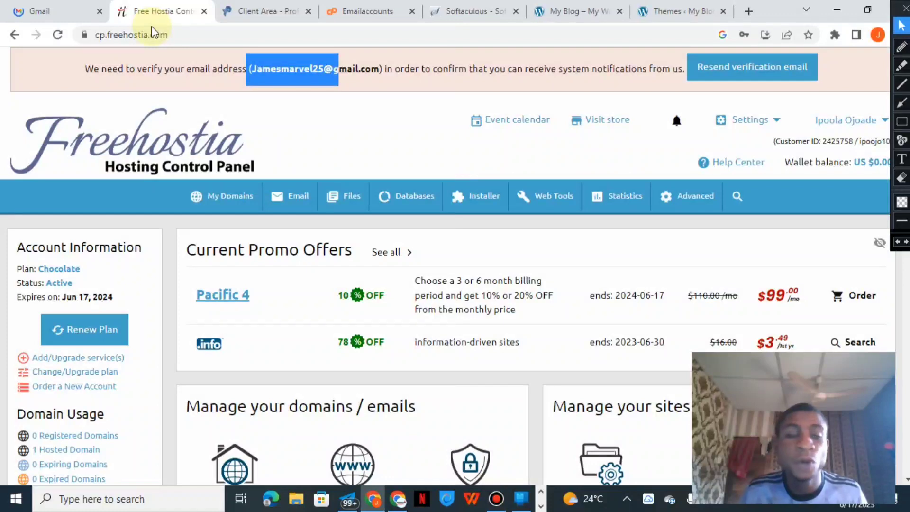
pyautogui.click(341, 136)
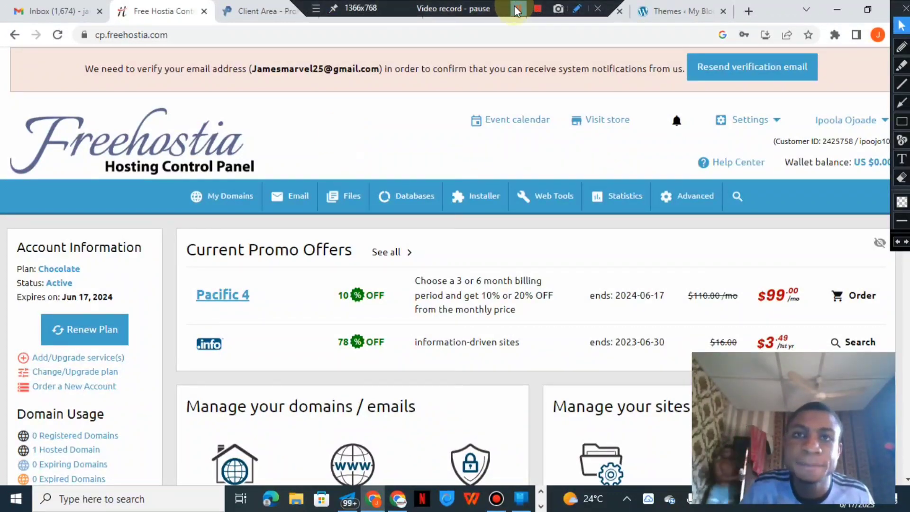
# Step: Follow the Freehostia verification link and close the outdated control panel tab
pyautogui.click(517, 10)
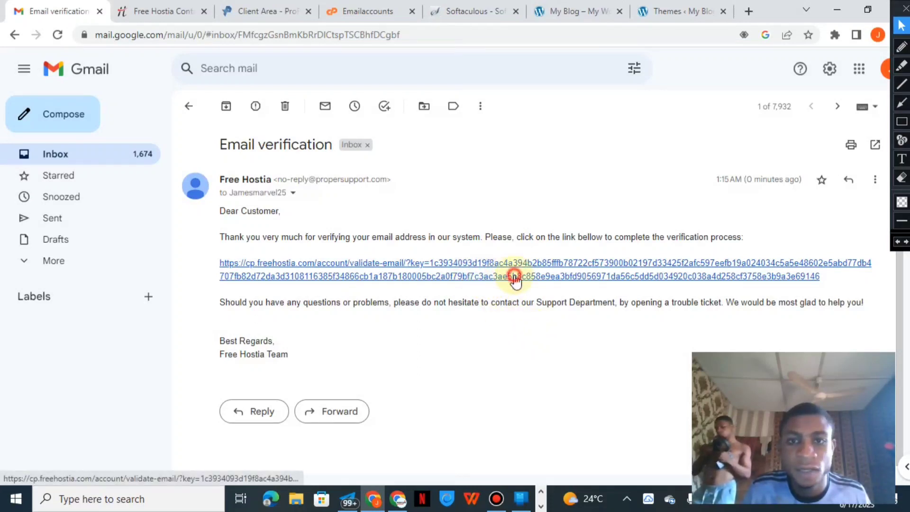
pyautogui.click(515, 277)
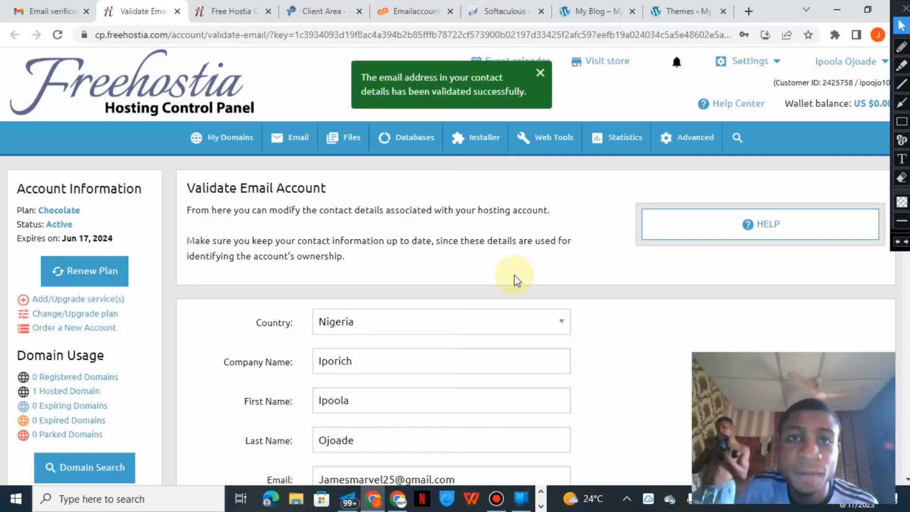
pyautogui.click(230, 7)
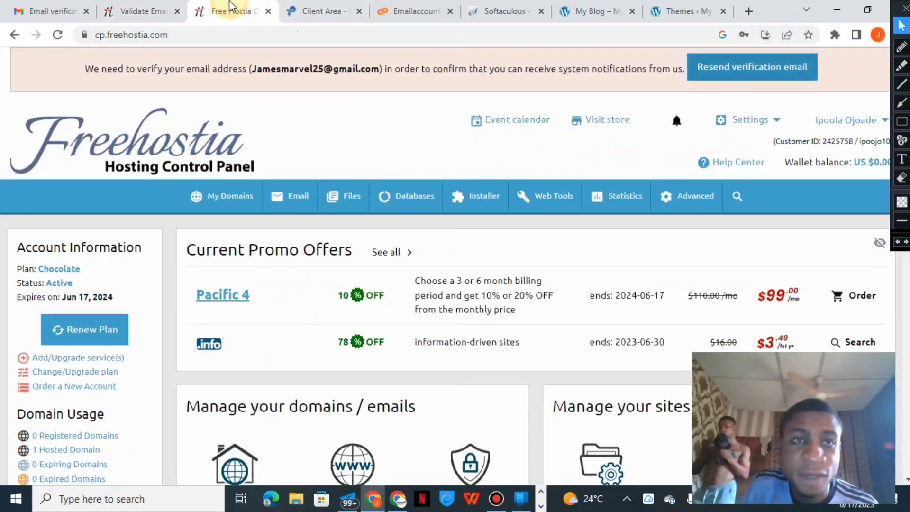
pyautogui.middleClick(230, 7)
pyautogui.click(135, 6)
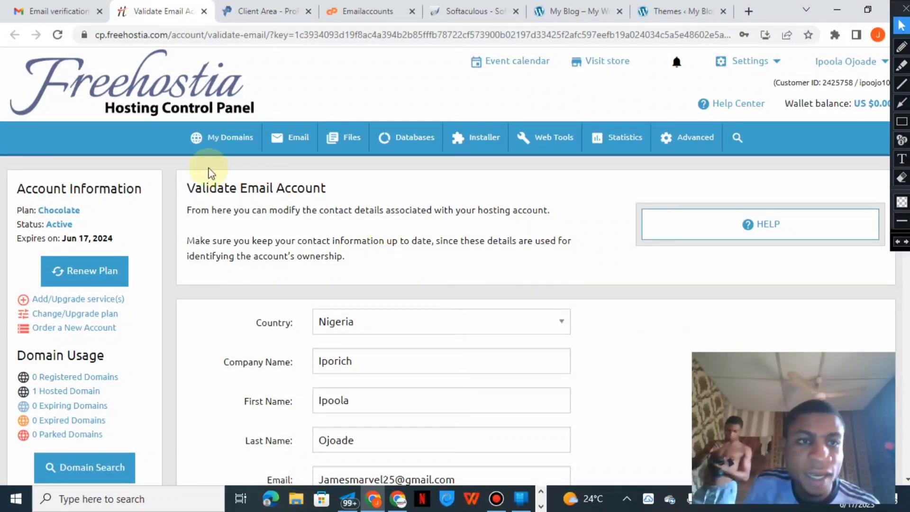
# Step: Review the email options and other hosting tabs, then return to the Freehostia control panel home
pyautogui.click(297, 139)
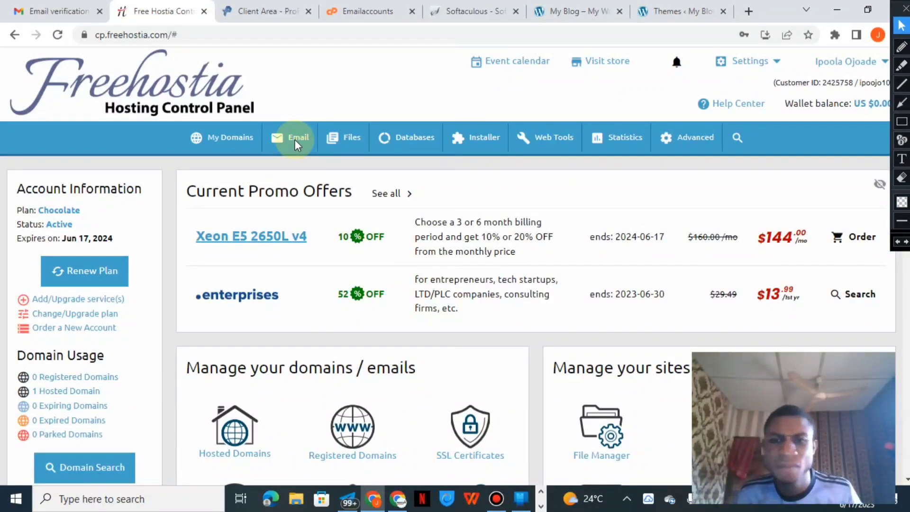
pyautogui.scroll(-5, 455, 266)
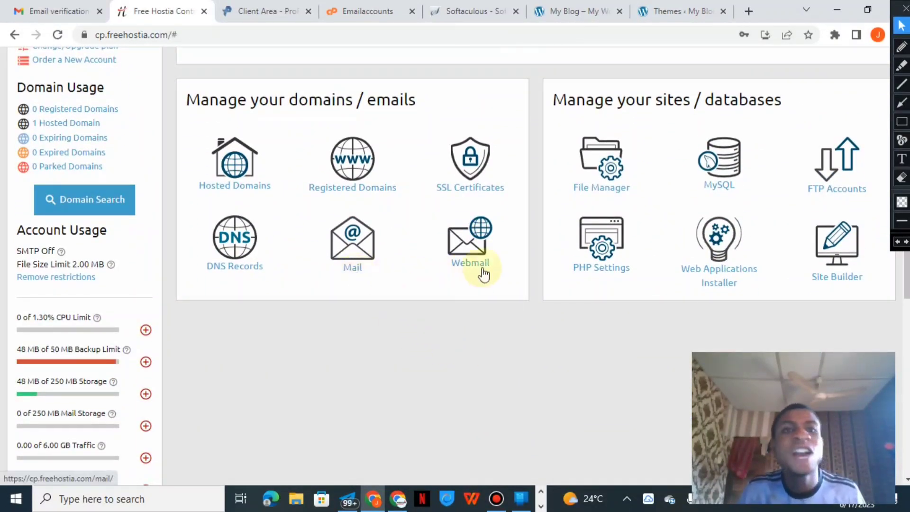
pyautogui.click(406, 10)
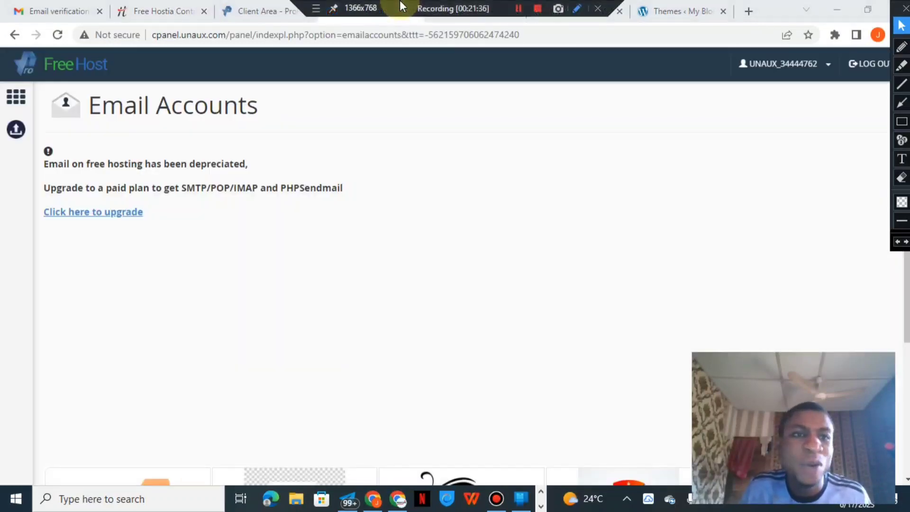
pyautogui.click(283, 12)
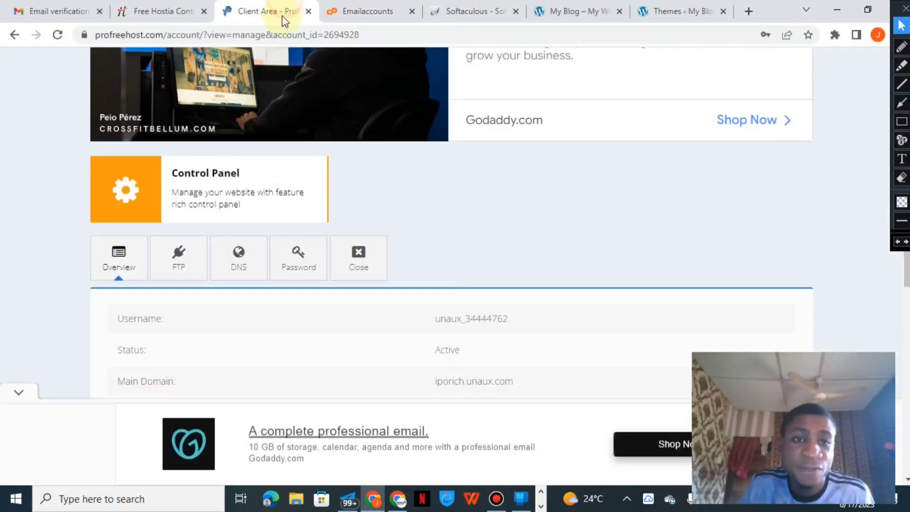
pyautogui.click(472, 7)
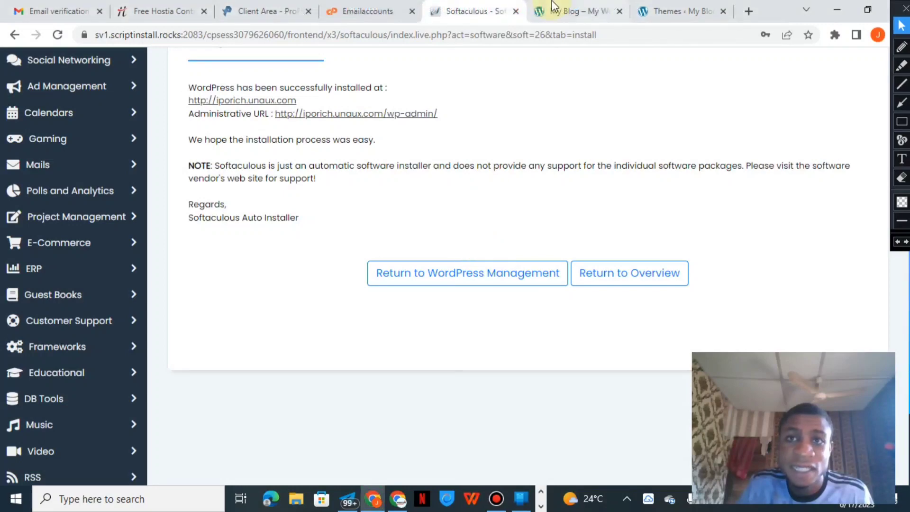
pyautogui.click(194, 9)
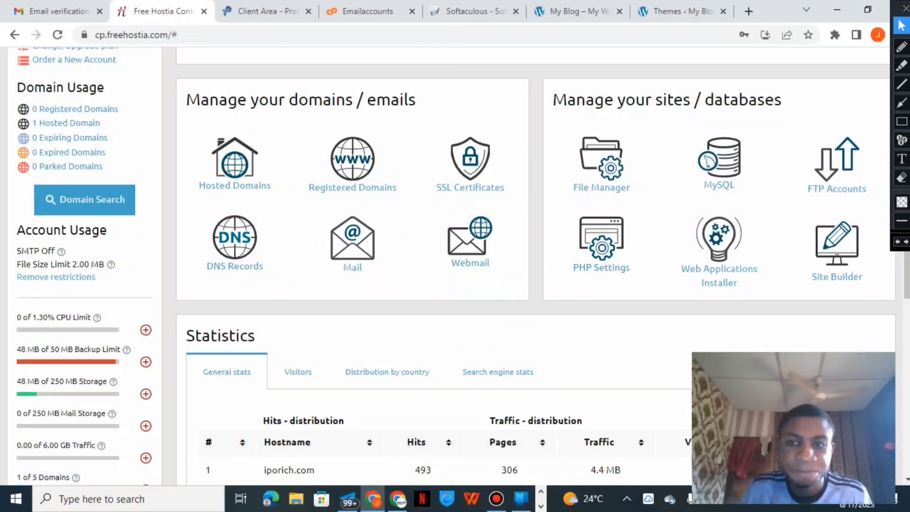
pyautogui.scroll(-3, 394, 260)
pyautogui.scroll(2, 395, 260)
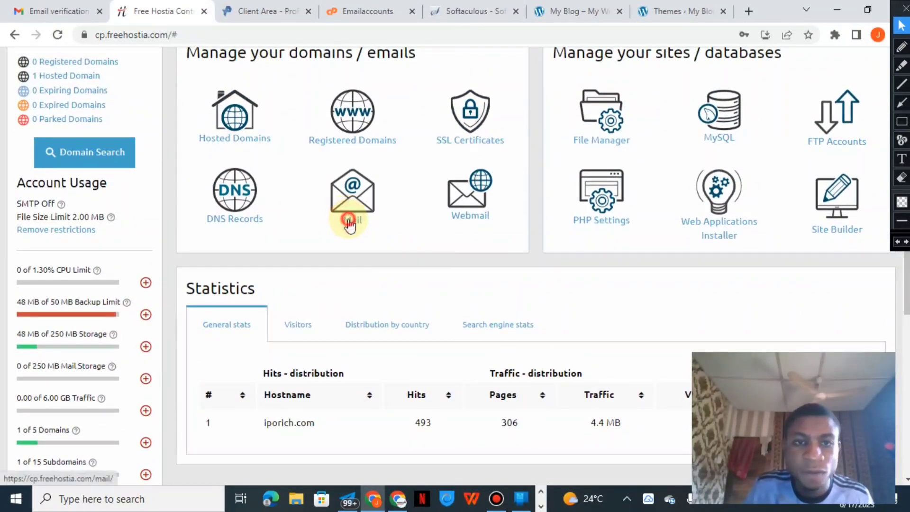
# Step: From the Email Accounts page, start a new email account and enter contact as the mailbox name
pyautogui.click(349, 223)
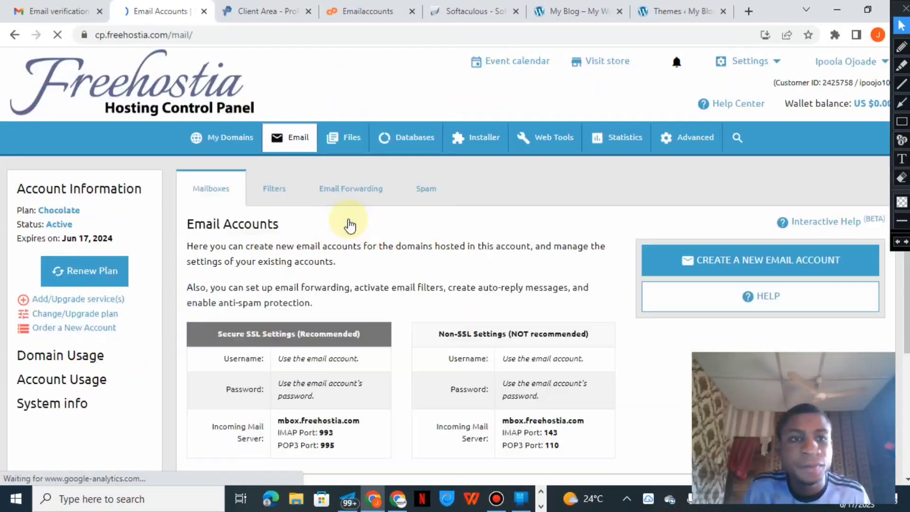
pyautogui.scroll(-8, 445, 267)
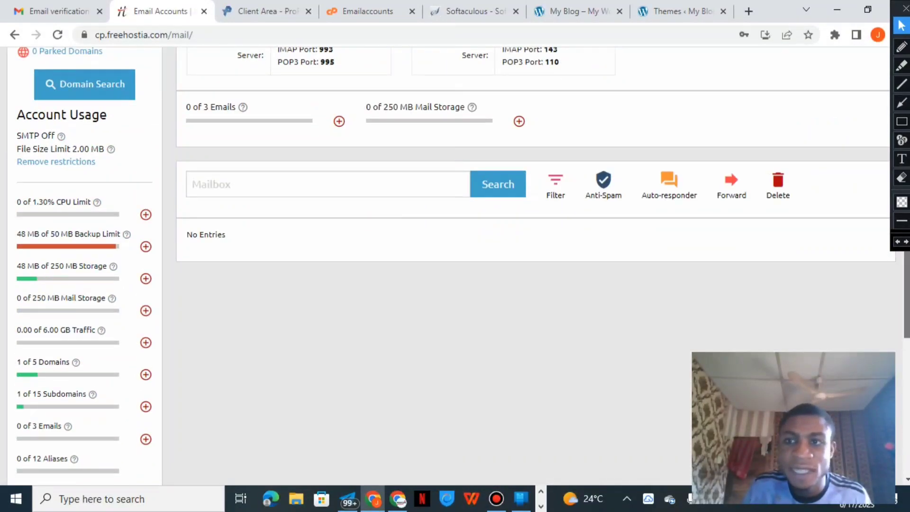
pyautogui.scroll(8, 445, 266)
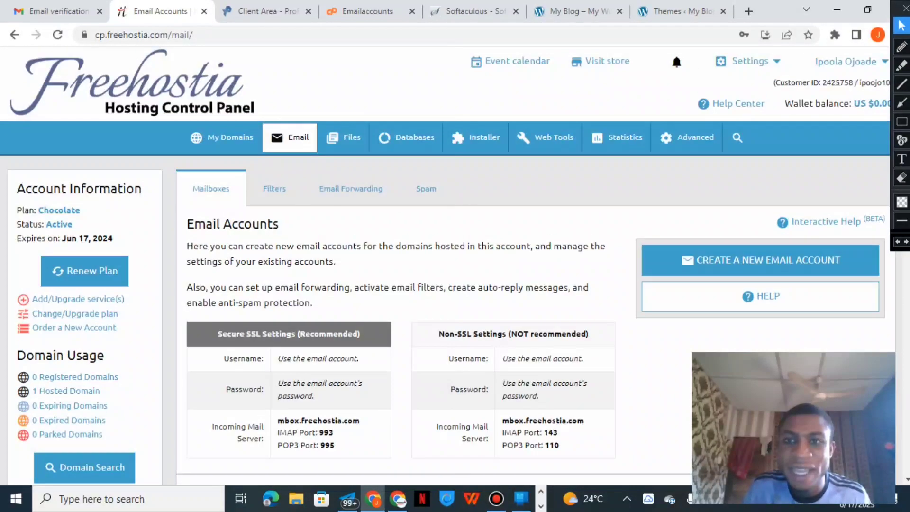
pyautogui.click(699, 270)
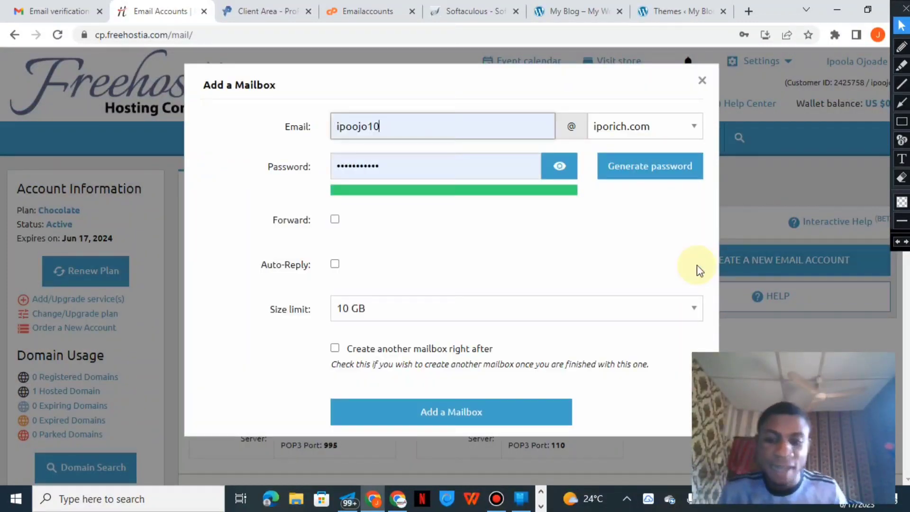
pyautogui.hotkey('ctrl', 'a')
pyautogui.press('BackSpace')
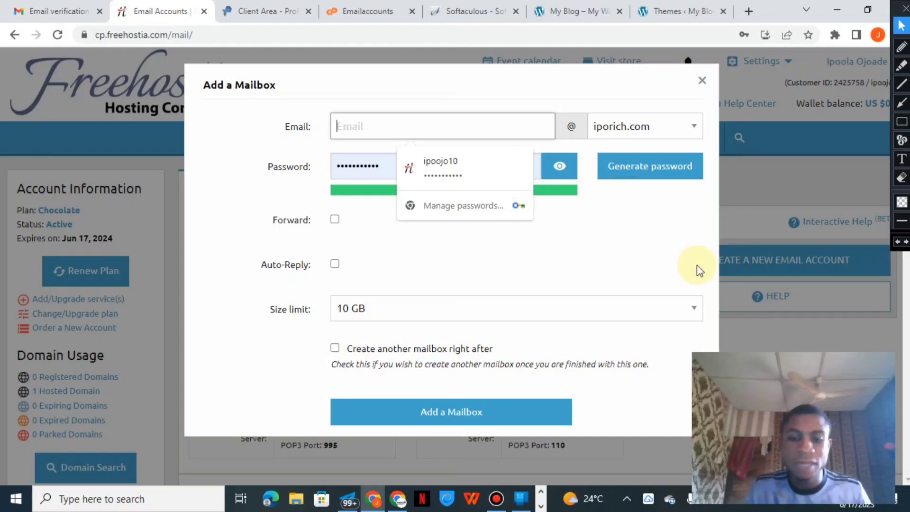
pyautogui.write('contact')
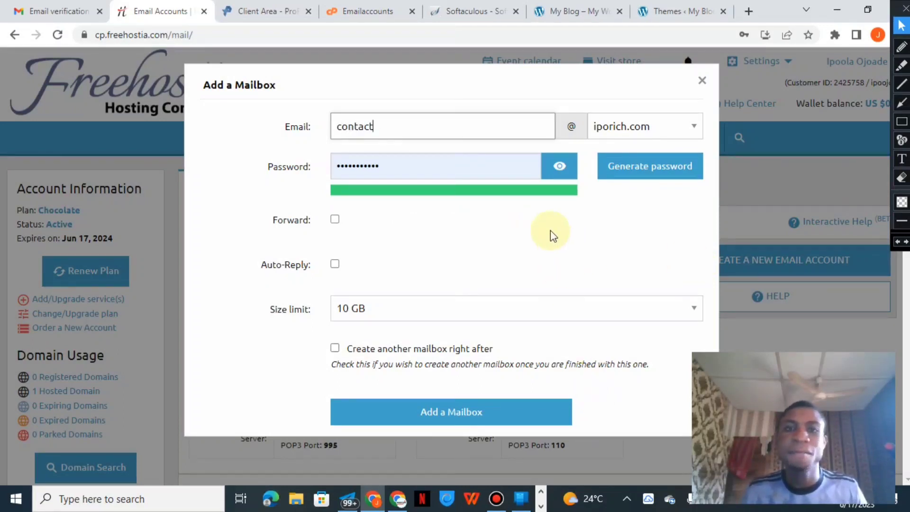
pyautogui.click(538, 241)
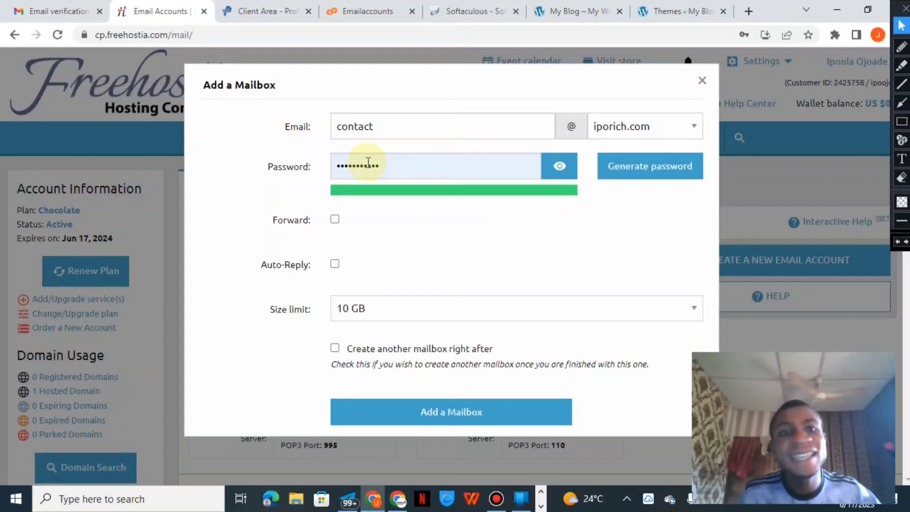
# Step: Replace the default mailbox password with a new one and add the mailbox with a 10 GB limit
pyautogui.click(373, 165)
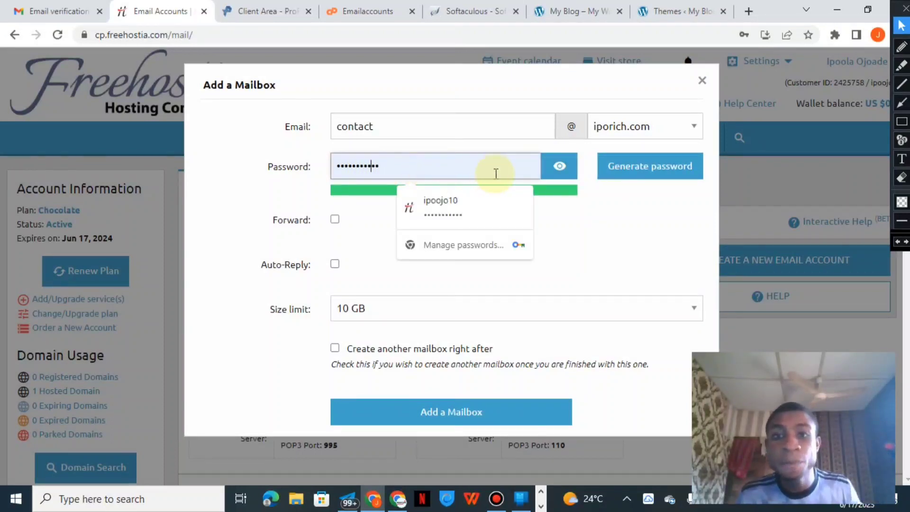
pyautogui.click(554, 166)
pyautogui.click(555, 166)
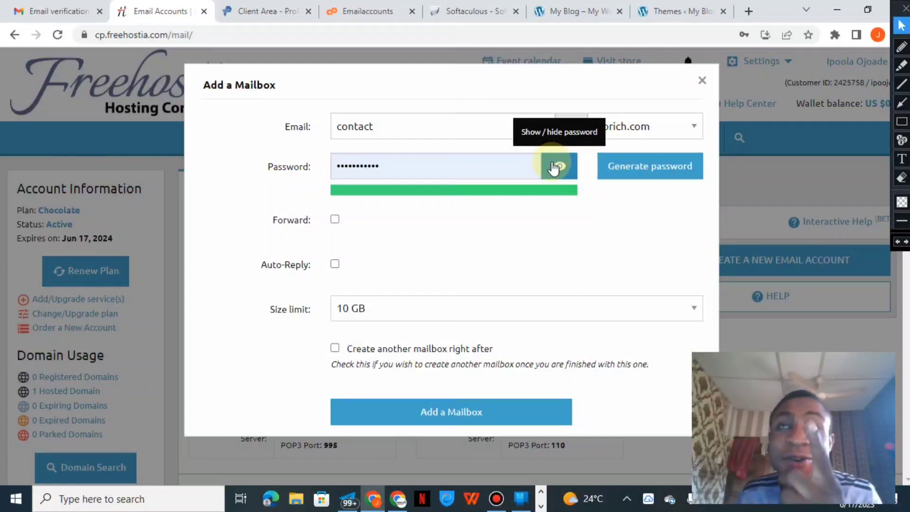
pyautogui.click(506, 162)
pyautogui.hotkey('ctrl', 'a')
pyautogui.press('BackSpace')
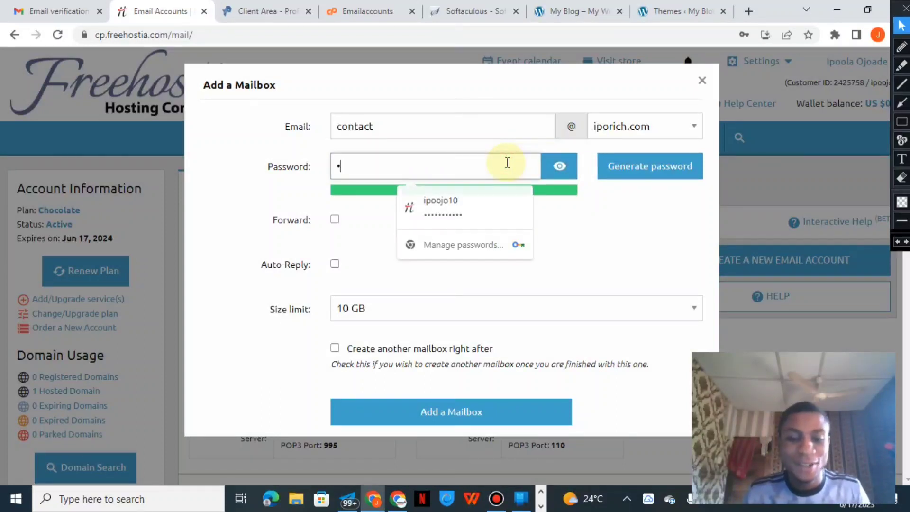
pyautogui.press('BackSpace')
pyautogui.press('BackSpace')
pyautogui.press('BackSpace')
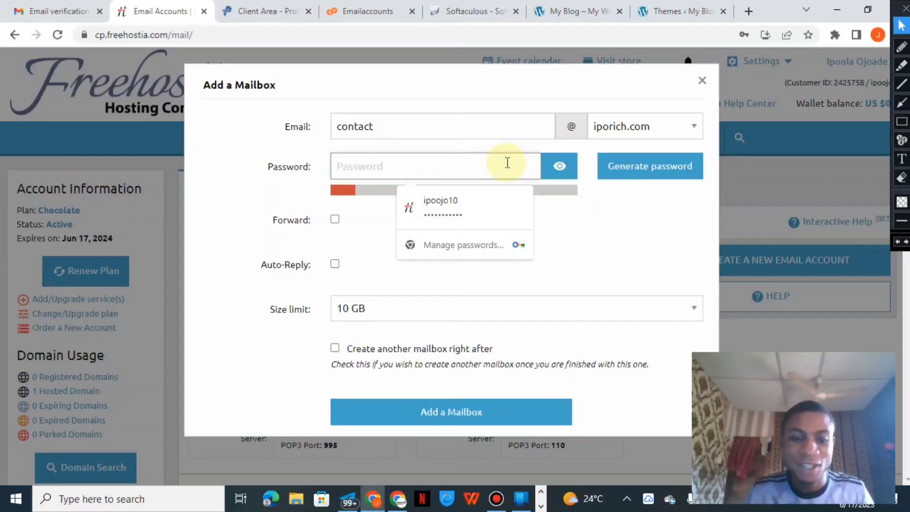
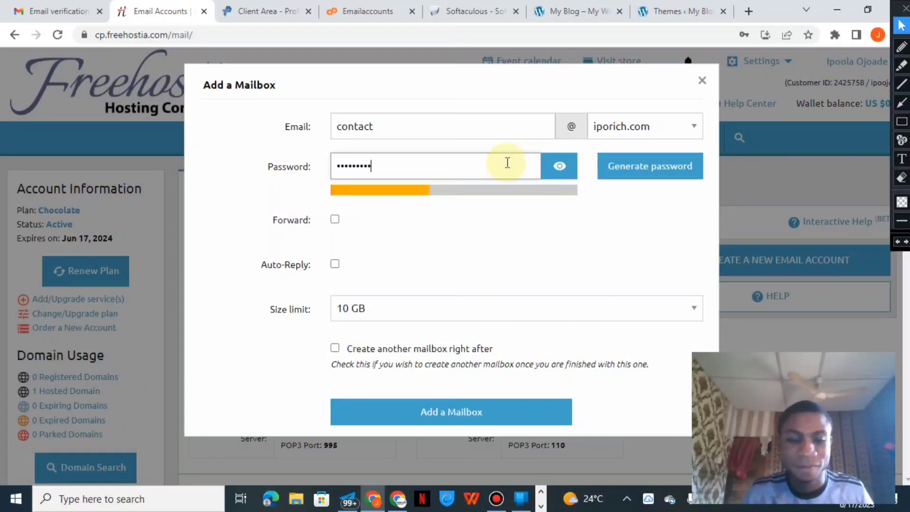
pyautogui.click(508, 219)
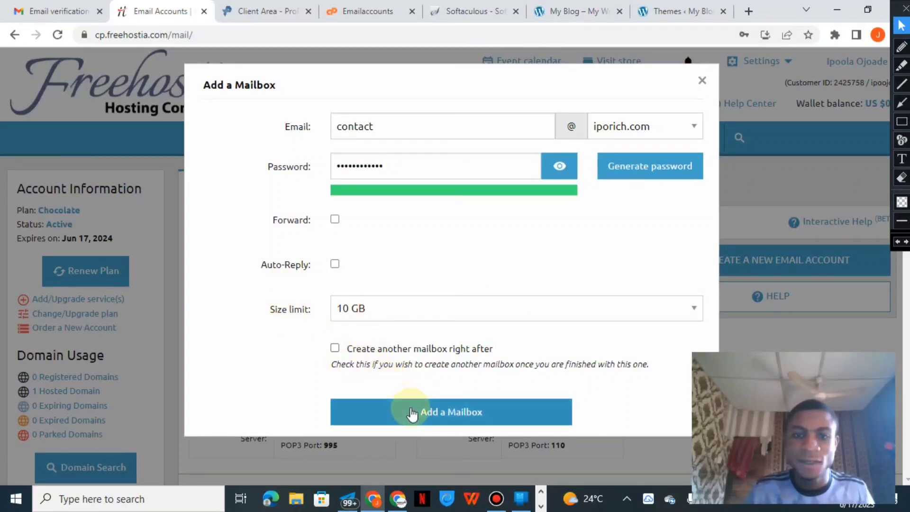
pyautogui.click(411, 413)
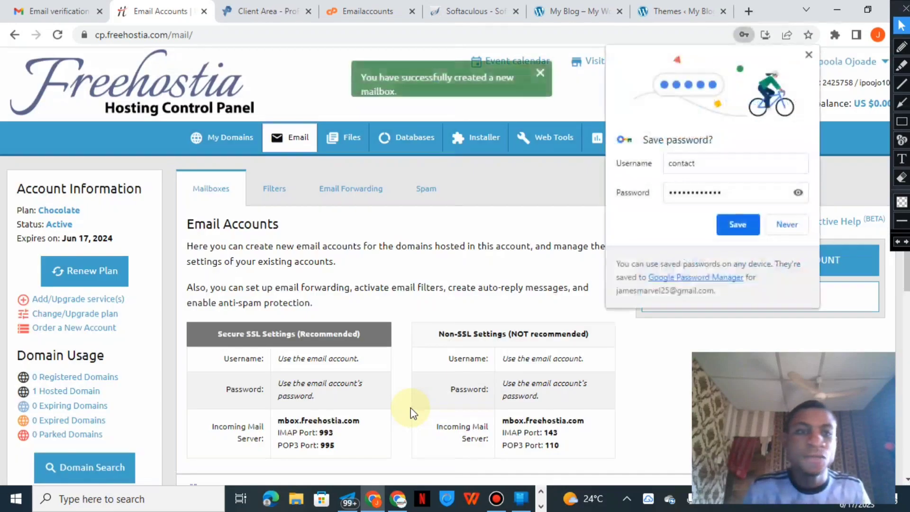
# Step: Save the mailbox password in Chrome and check that the new contact mailbox is listed
pyautogui.click(738, 224)
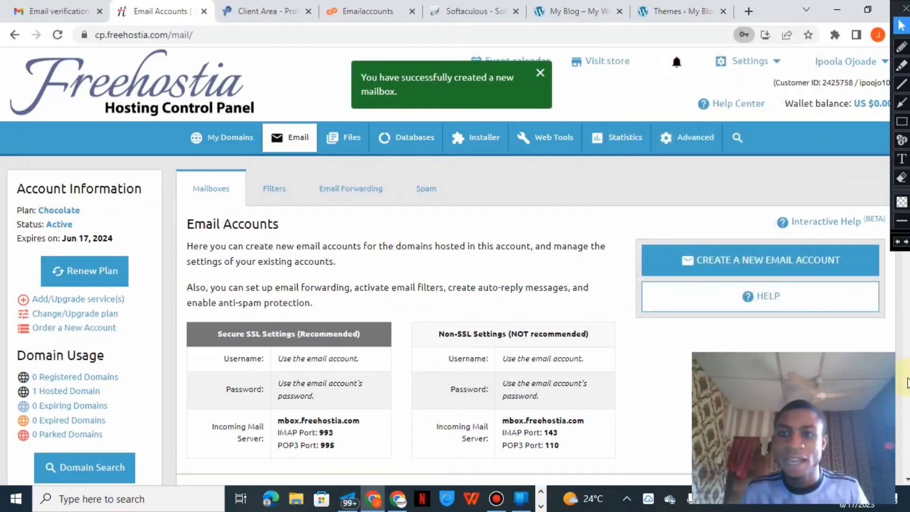
pyautogui.scroll(-4, 474, 285)
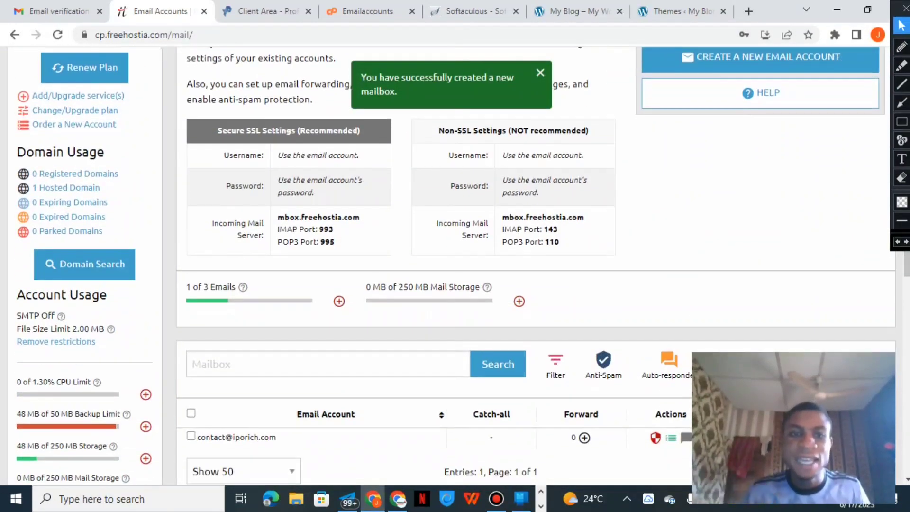
pyautogui.scroll(-4, 474, 285)
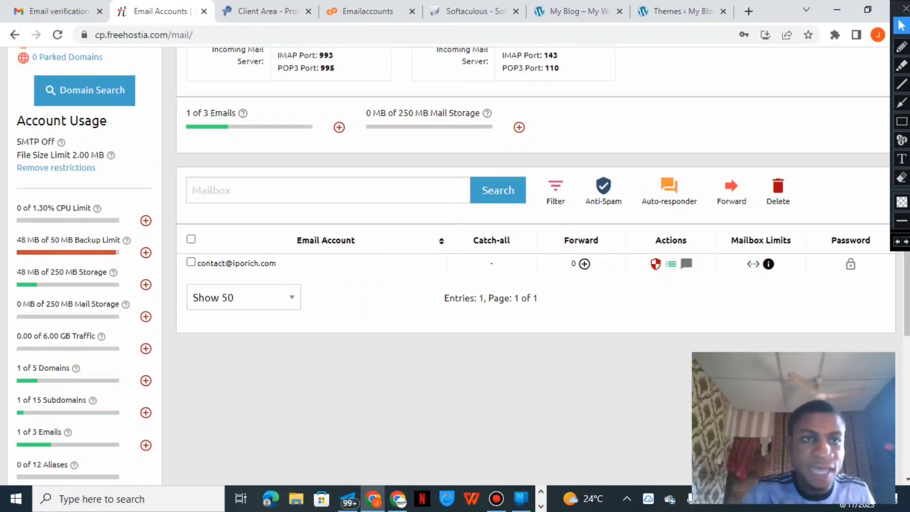
pyautogui.scroll(3, 533, 266)
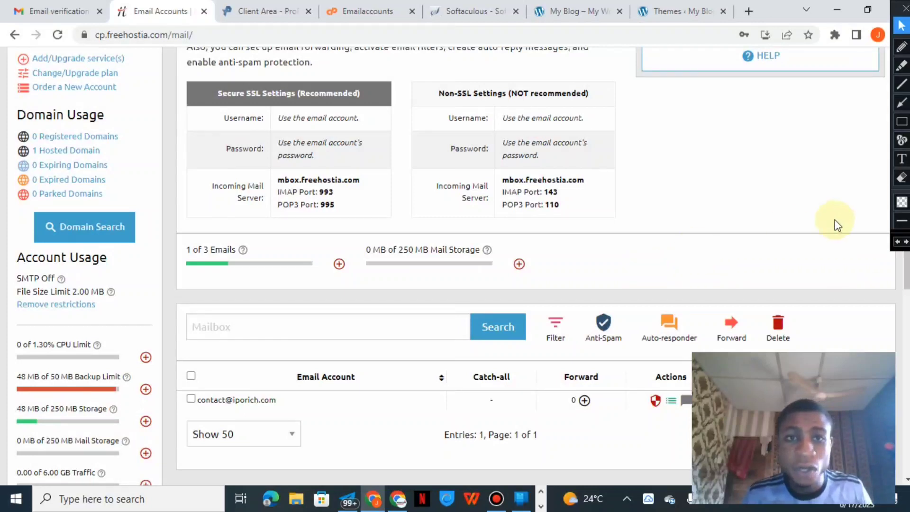
pyautogui.scroll(5, 731, 200)
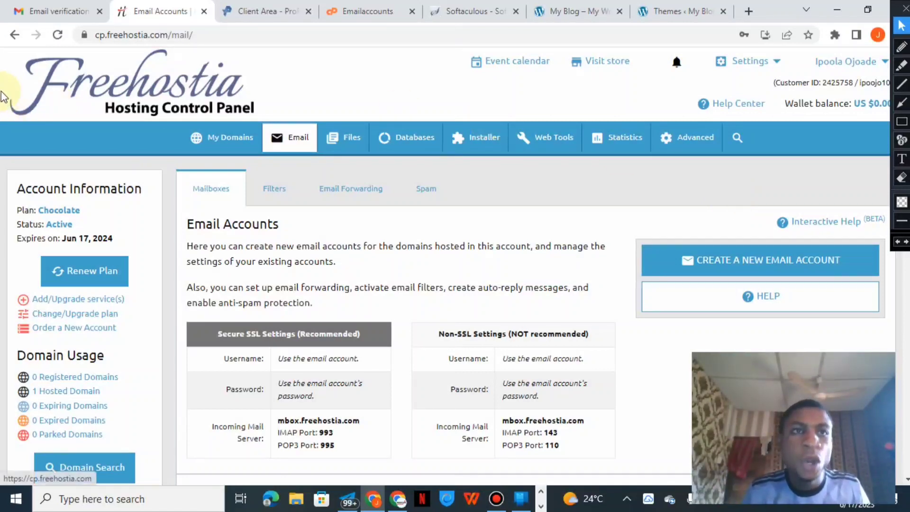
# Step: Load freehostia.com in a new tab and bring up the webmail sign-in form
pyautogui.click(161, 37)
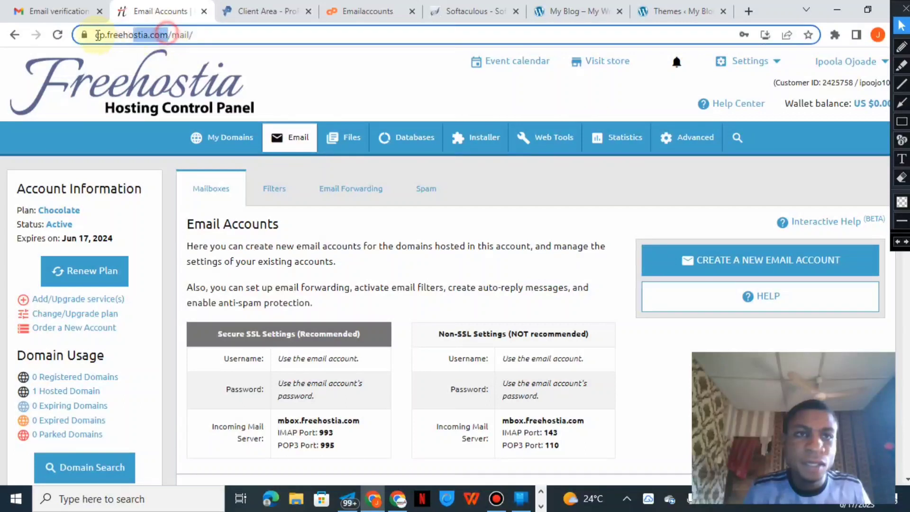
pyautogui.moveTo(168, 36); pyautogui.dragTo(109, 35)
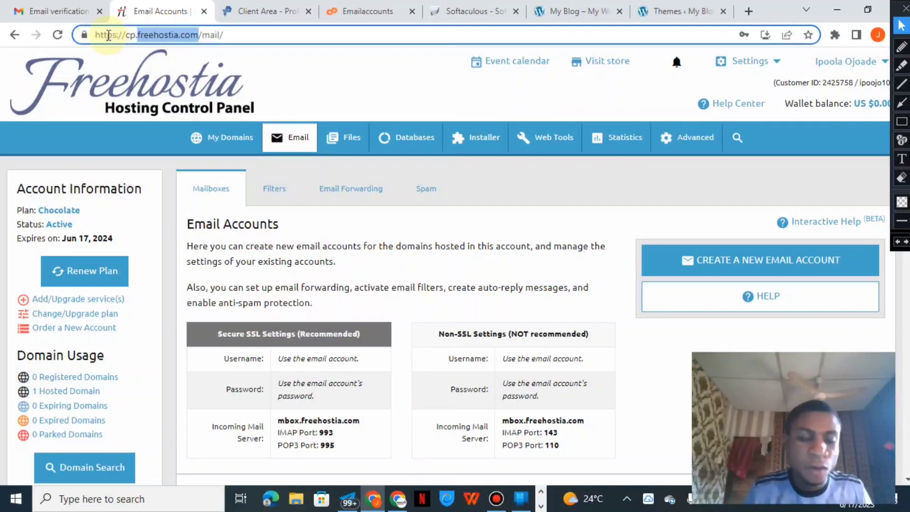
pyautogui.hotkey('ctrl', 'c')
pyautogui.hotkey('ctrl', 't')
pyautogui.hotkey('ctrl', 'v')
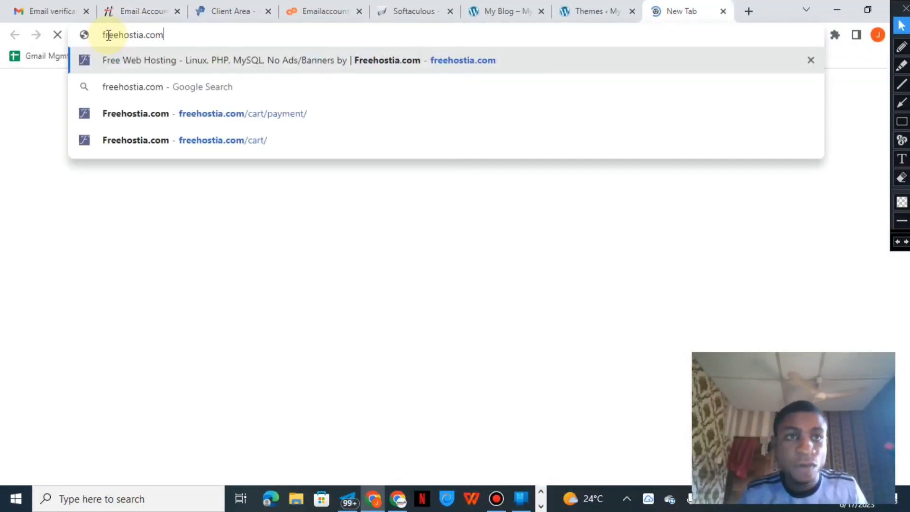
pyautogui.press('Return')
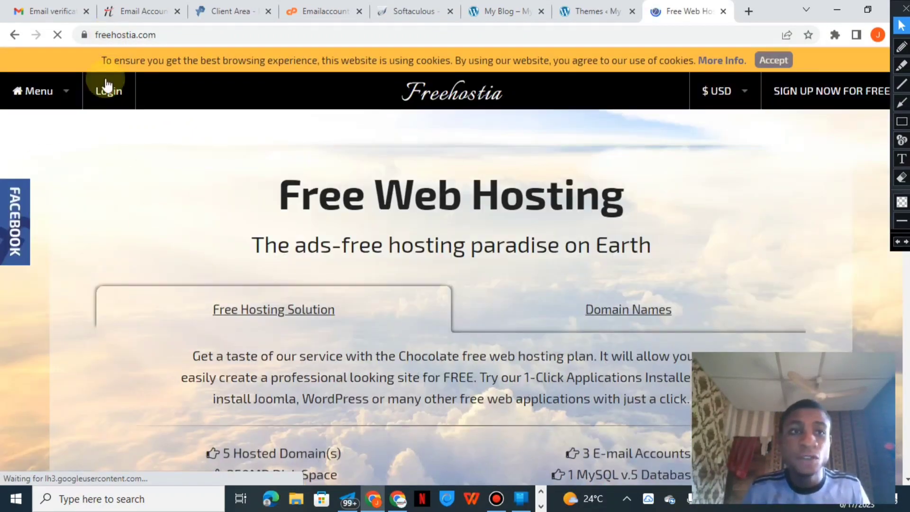
pyautogui.moveTo(104, 89)
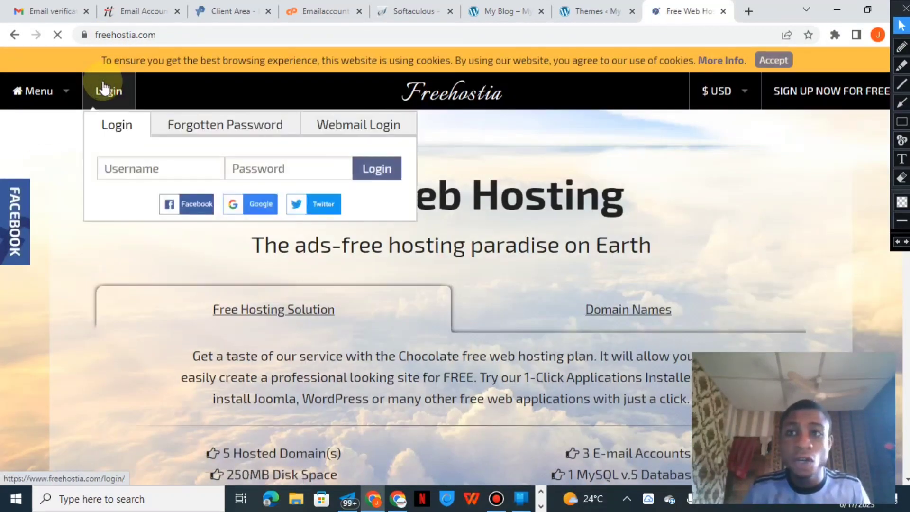
pyautogui.click(345, 124)
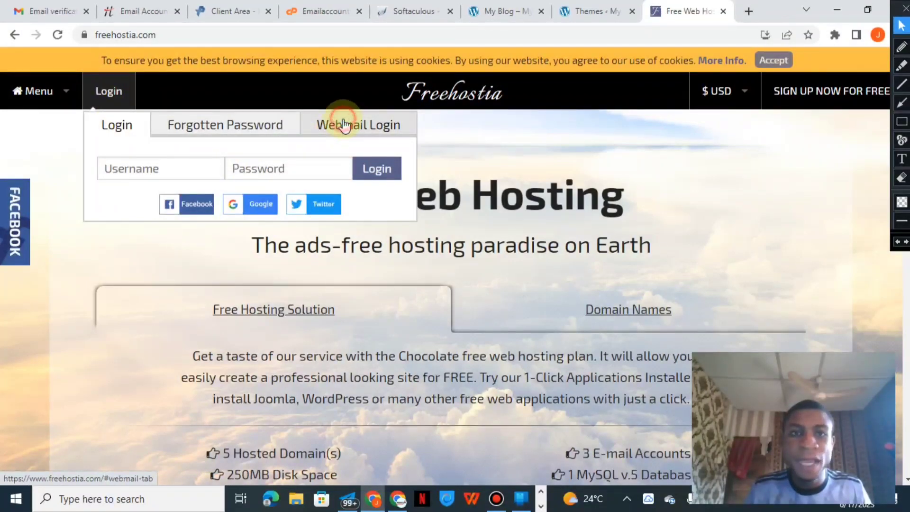
# Step: Enter the contact mailbox's e-mail address and password, then log in to webmail
pyautogui.click(162, 169)
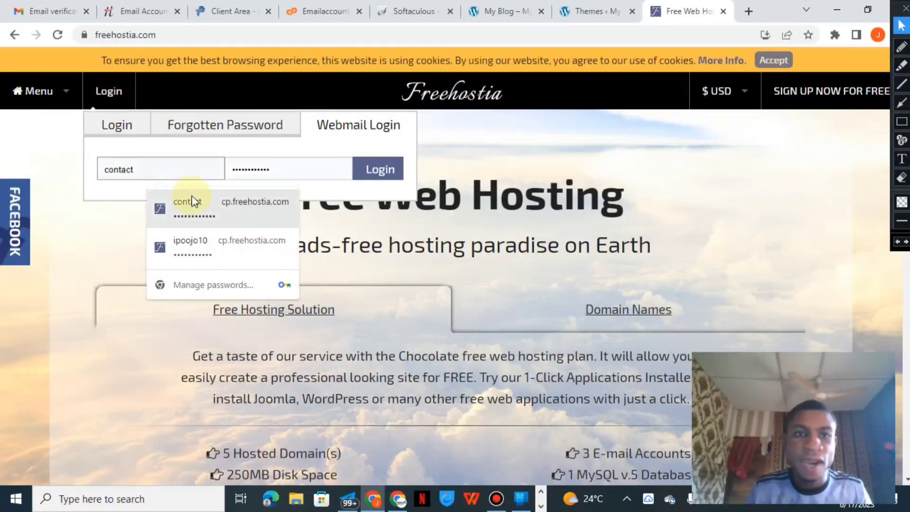
pyautogui.moveTo(109, 91)
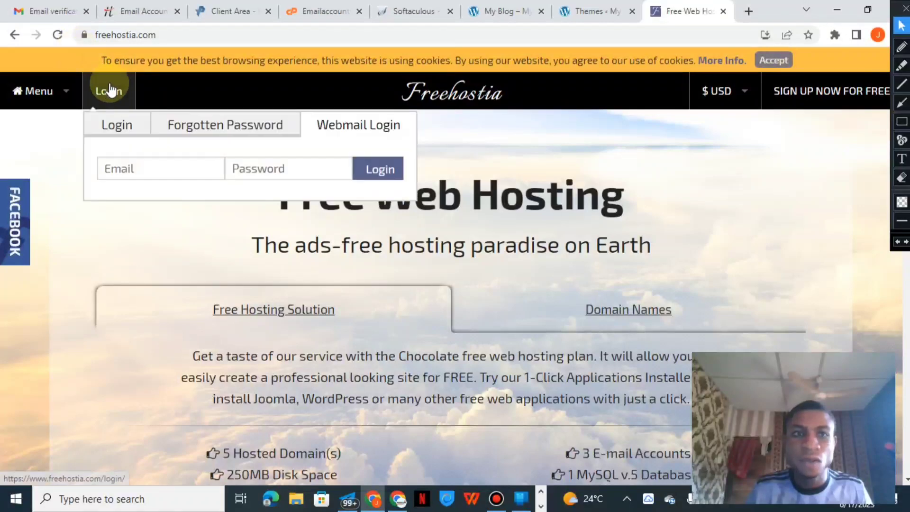
pyautogui.click(193, 161)
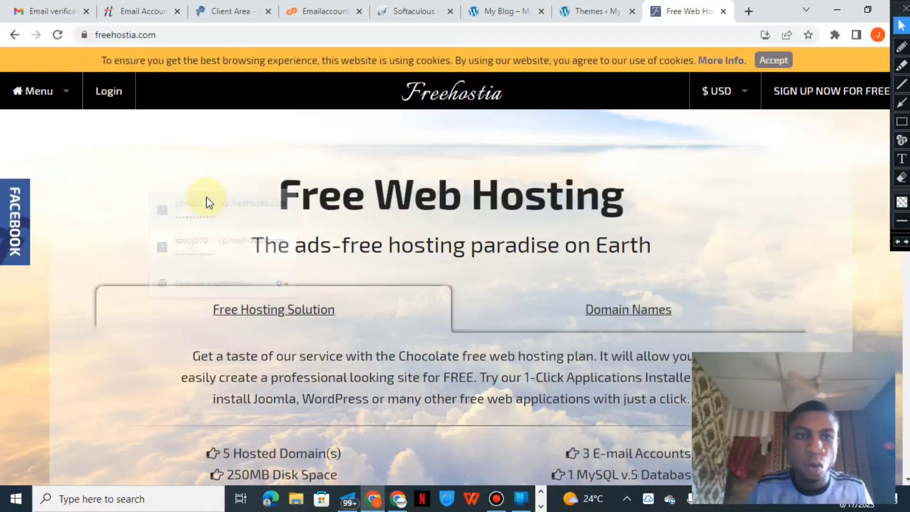
pyautogui.moveTo(97, 100)
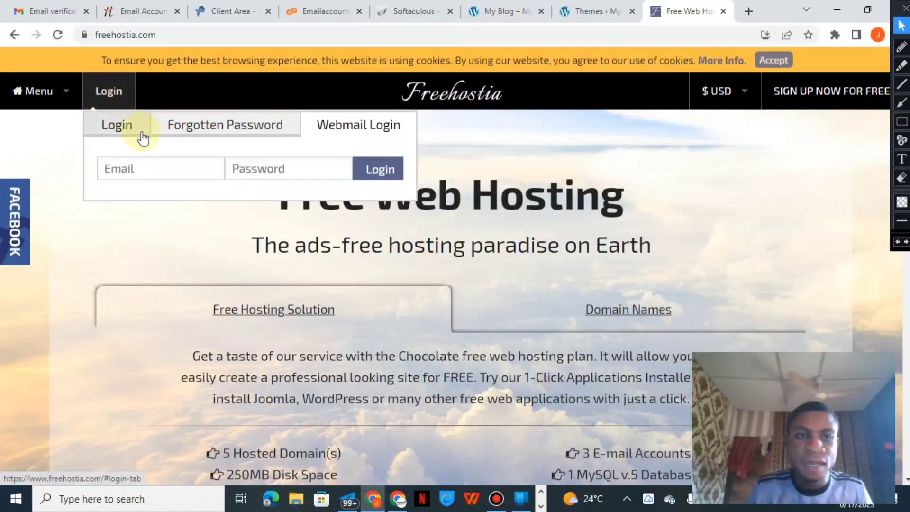
pyautogui.click(150, 162)
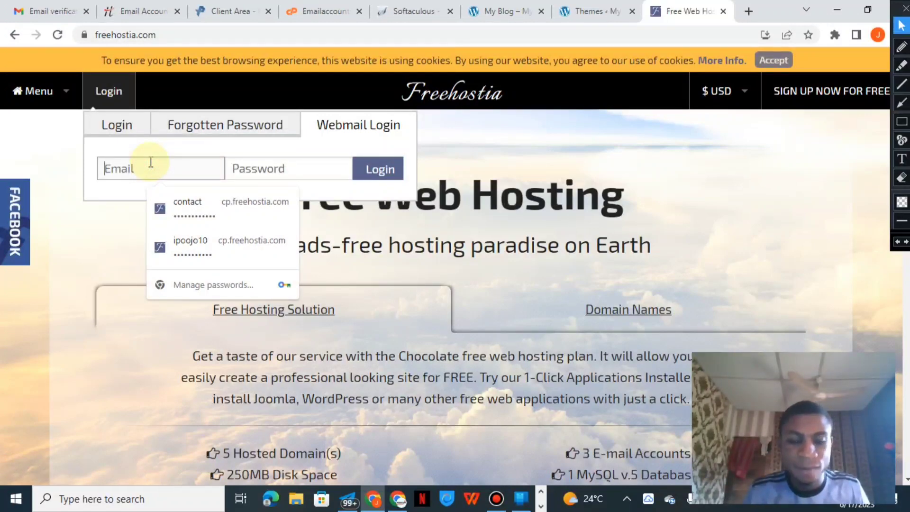
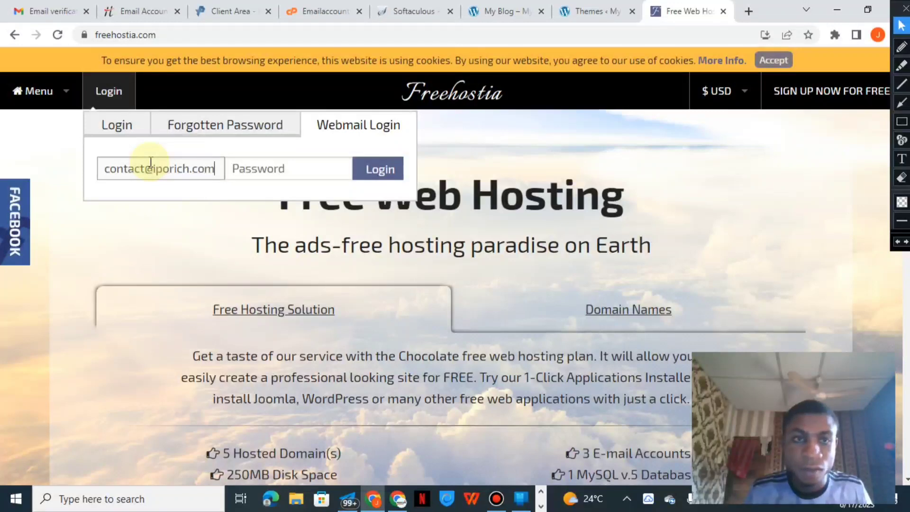
pyautogui.press('Tab')
pyautogui.write('••••')
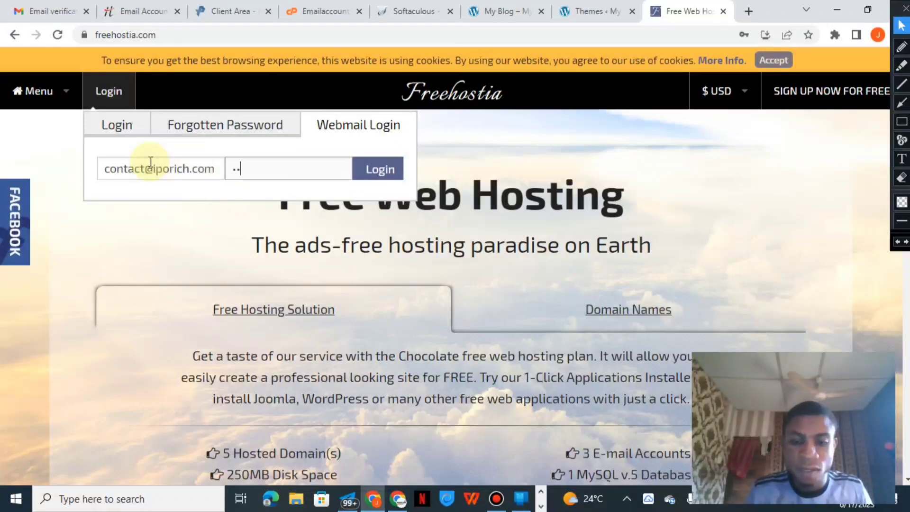
pyautogui.press('BackSpace')
pyautogui.press('BackSpace')
pyautogui.press('BackSpace')
pyautogui.press('BackSpace')
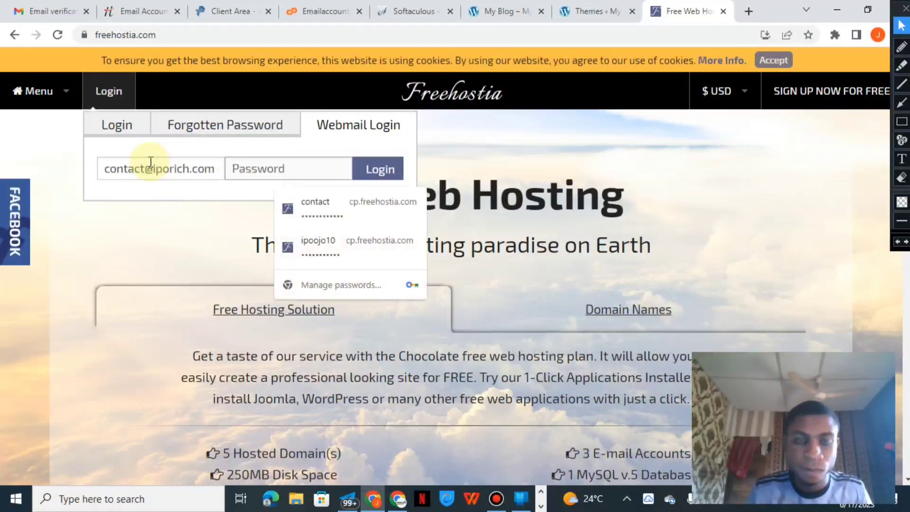
pyautogui.write('•••••••••')
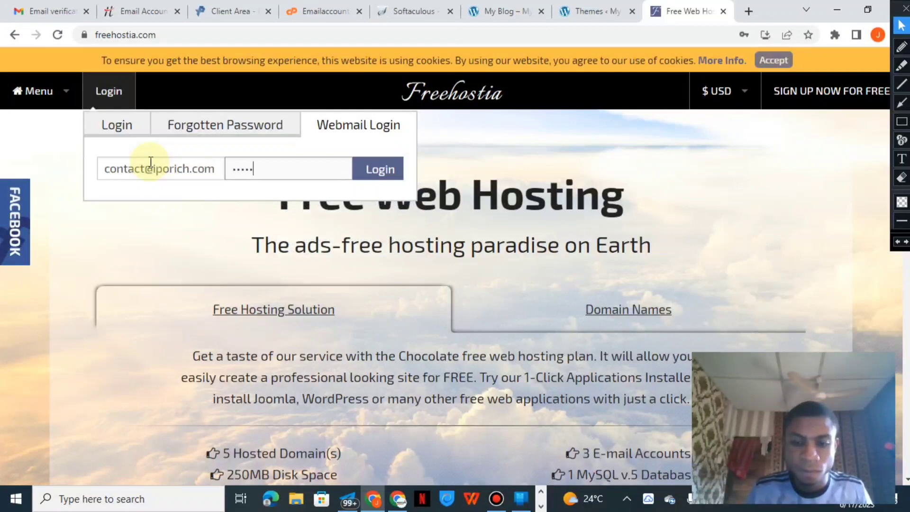
pyautogui.write('•••')
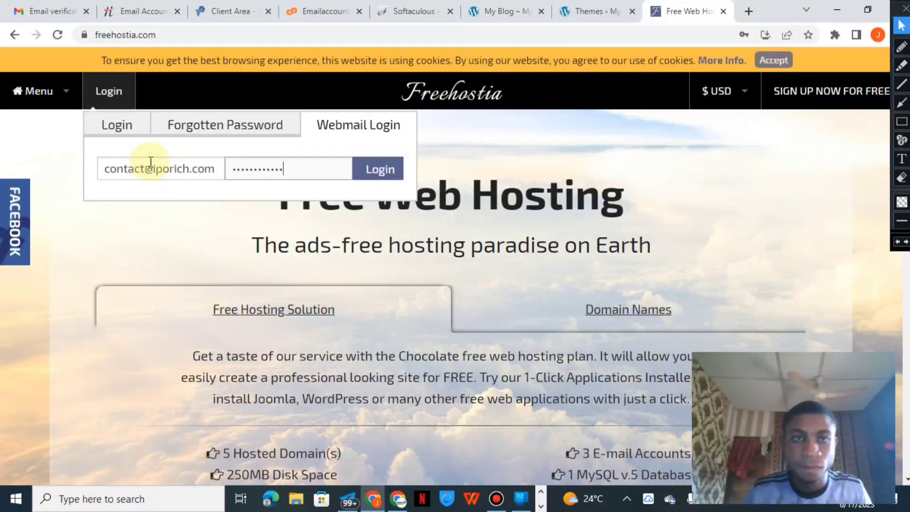
pyautogui.click(369, 176)
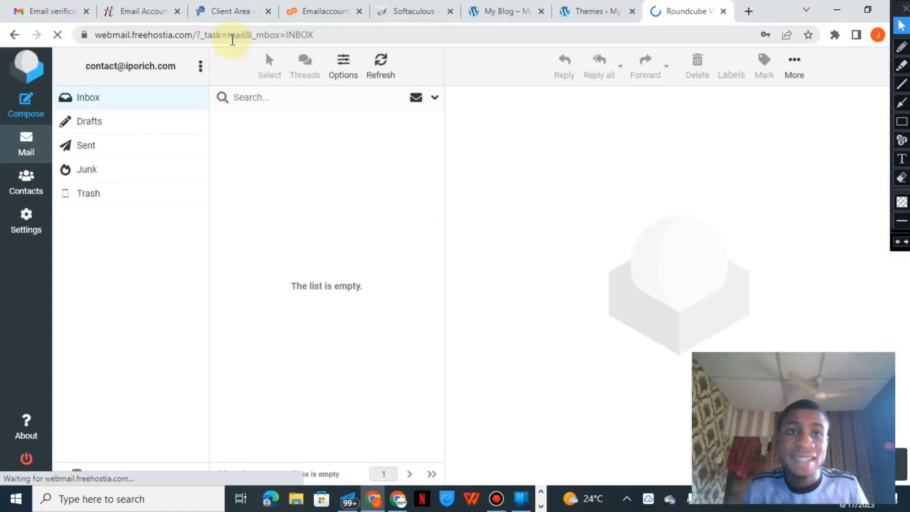
# Step: Save the mailbox password in Chrome and draw arrows at the signed-in address, Inbox, Drafts and folder list
pyautogui.click(744, 224)
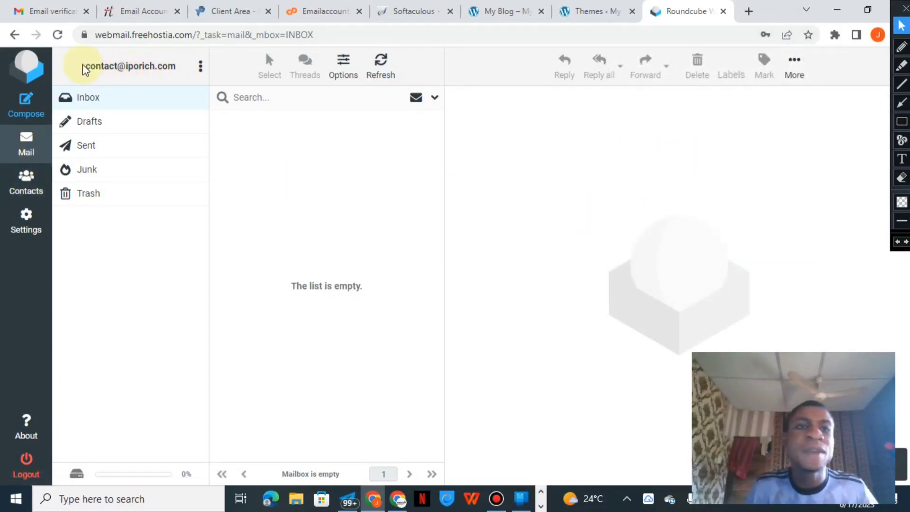
pyautogui.moveTo(84, 68); pyautogui.dragTo(176, 76)
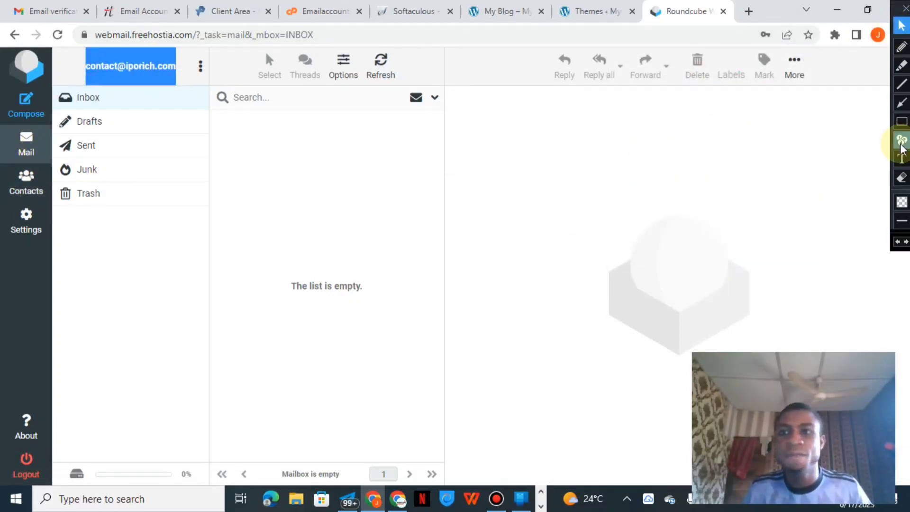
pyautogui.click(902, 121)
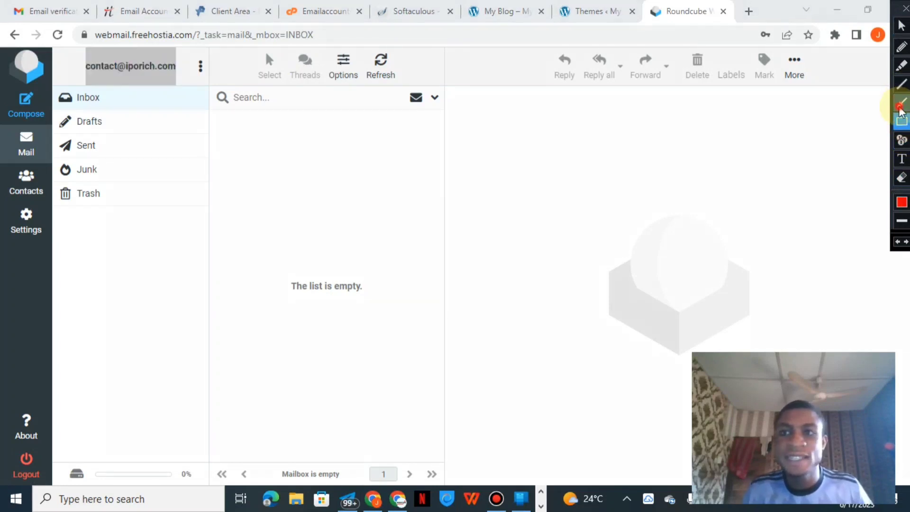
pyautogui.click(901, 108)
pyautogui.moveTo(192, 129)
pyautogui.mouseDown()
pyautogui.moveTo(151, 82)
pyautogui.moveTo(98, 98)
pyautogui.mouseUp()
pyautogui.moveTo(147, 121)
pyautogui.mouseDown()
pyautogui.moveTo(118, 124)
pyautogui.moveTo(122, 165)
pyautogui.mouseUp()
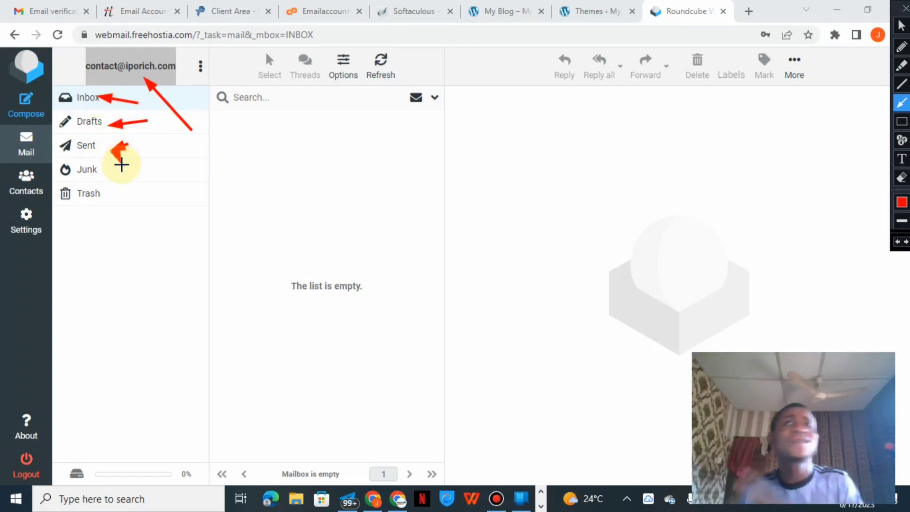
pyautogui.moveTo(148, 227); pyautogui.dragTo(135, 186)
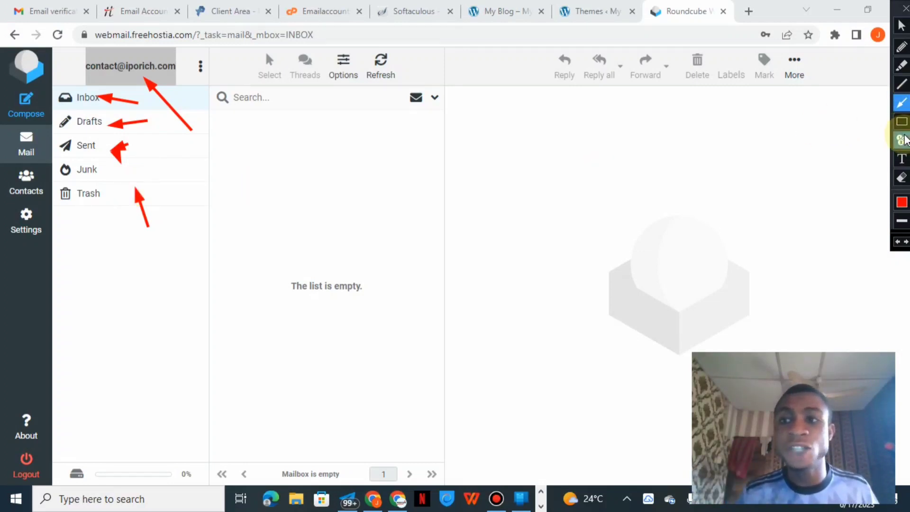
# Step: Erase the red arrow annotations from the screen
pyautogui.click(900, 178)
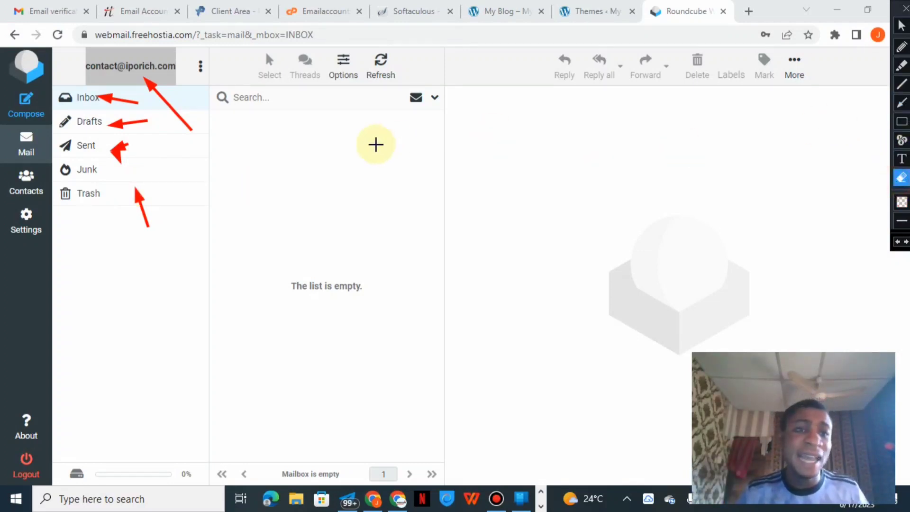
pyautogui.moveTo(223, 273); pyautogui.dragTo(81, 77)
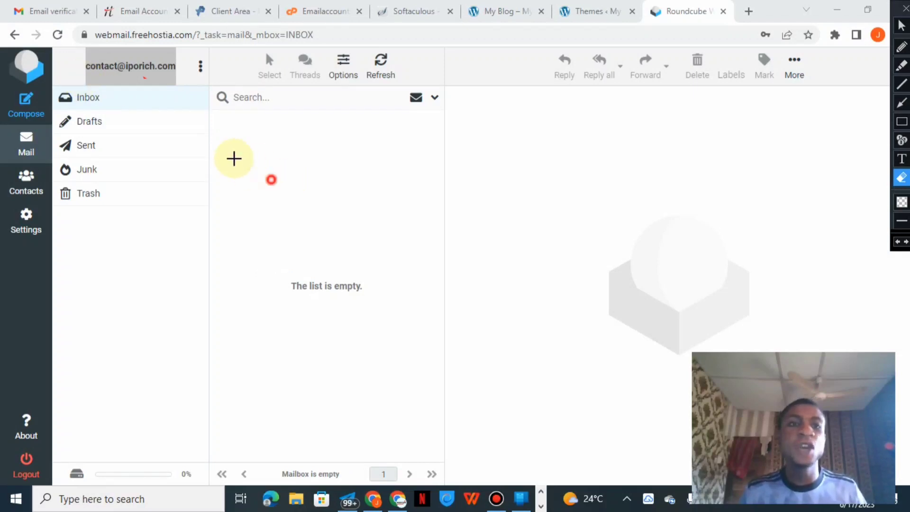
pyautogui.moveTo(234, 158); pyautogui.dragTo(140, 70)
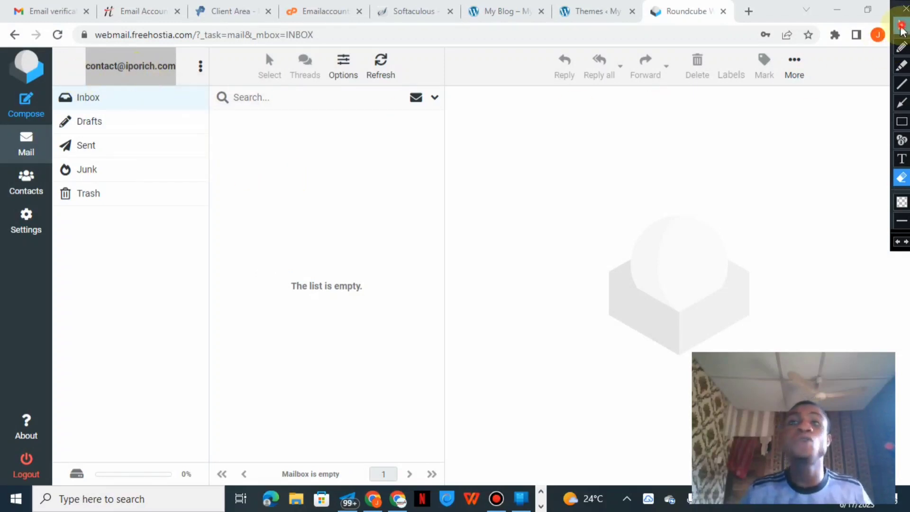
pyautogui.click(900, 26)
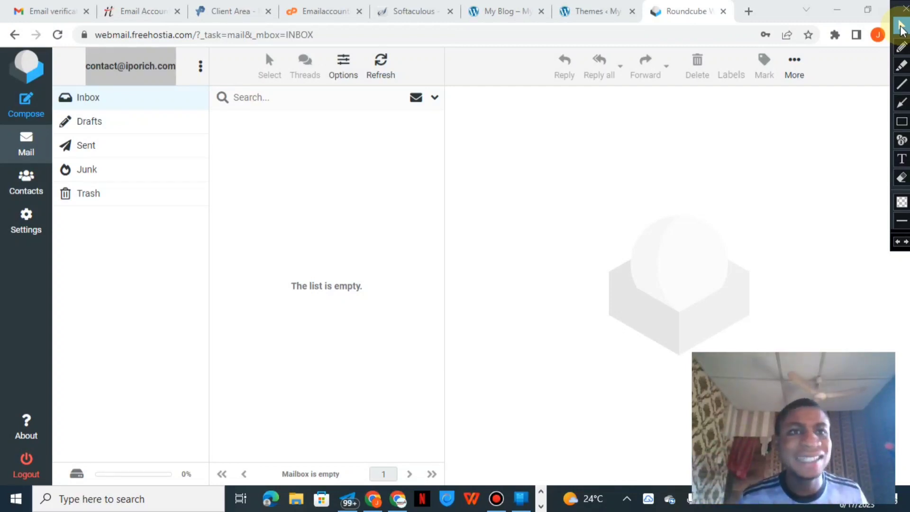
pyautogui.click(127, 280)
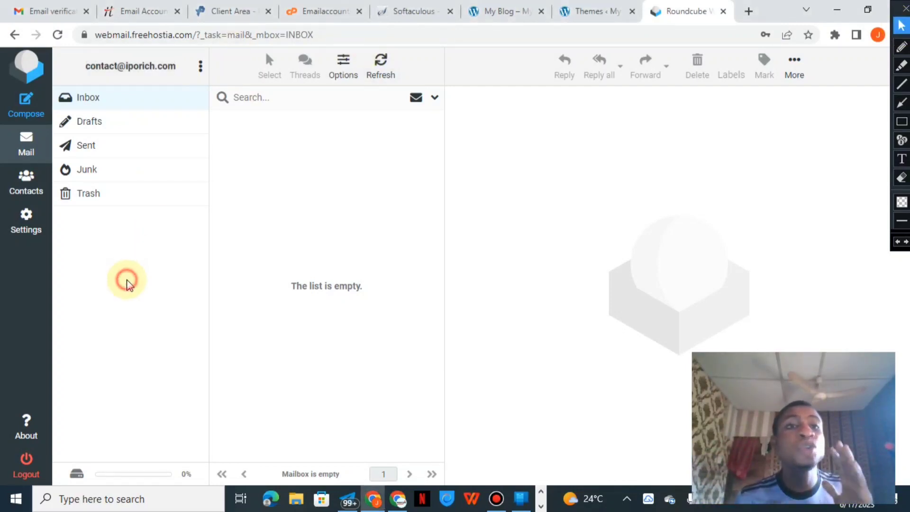